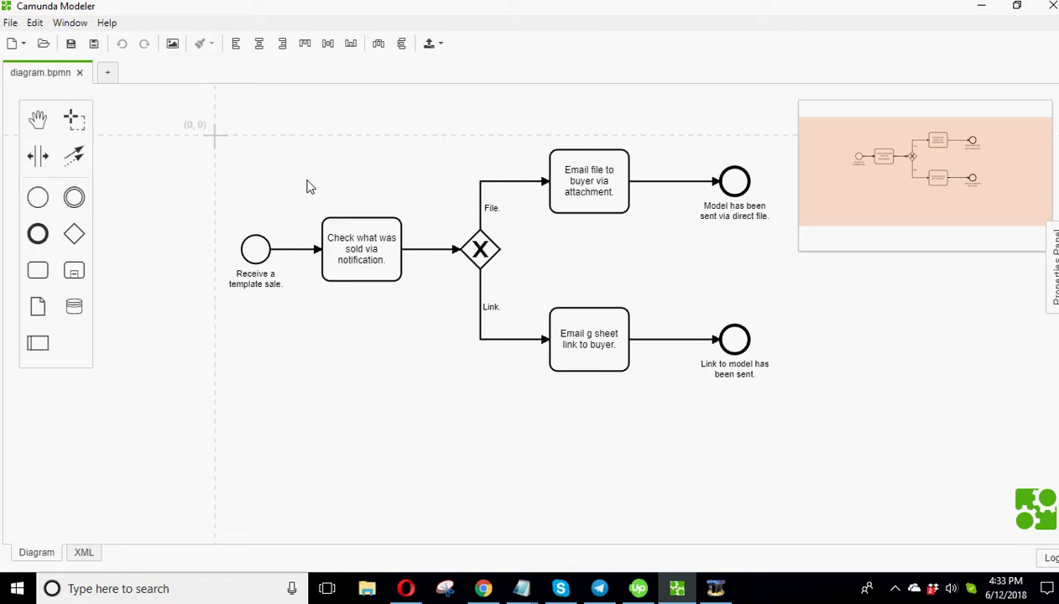
# Switch between the camunda.com page and the offer diagram, then select the Check what was sold task
pyautogui.click(406, 588)
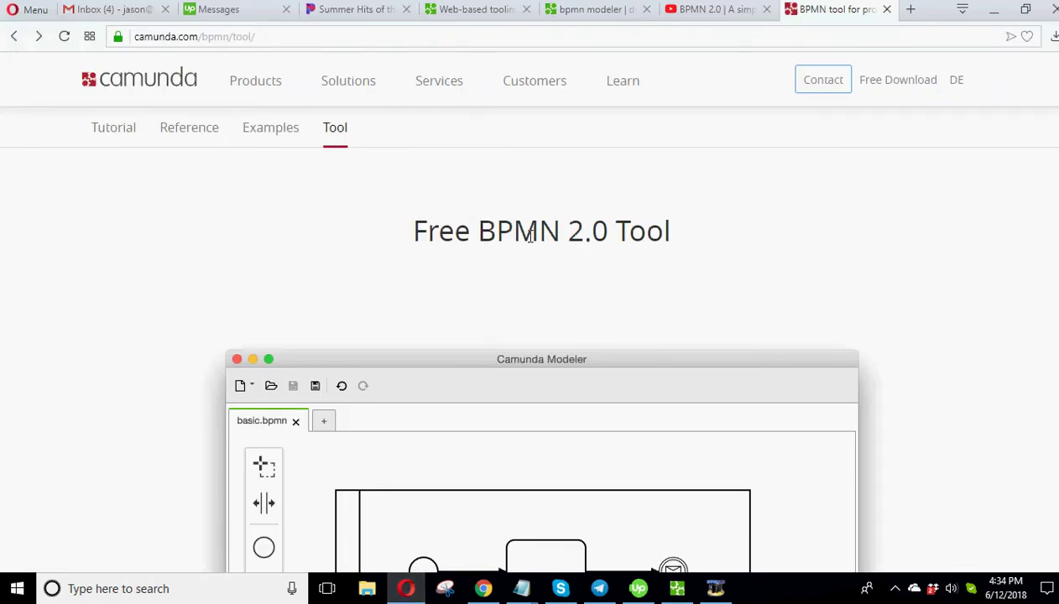
pyautogui.click(406, 588)
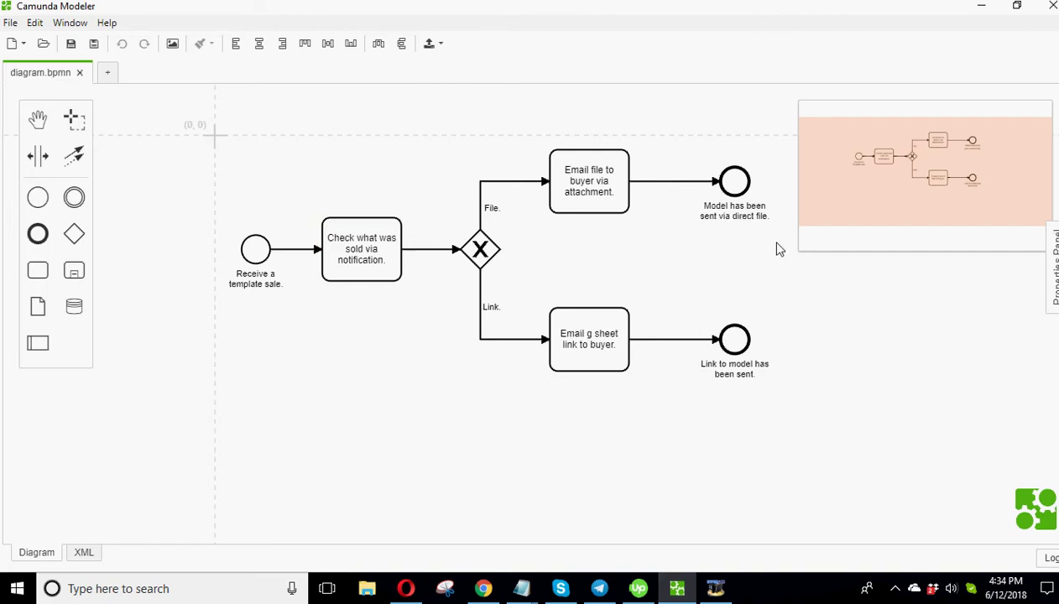
pyautogui.click(351, 279)
# Scroll the camunda.com BPMN tool page, then bring up the bpmn.io homepage tab
pyautogui.click(405, 588)
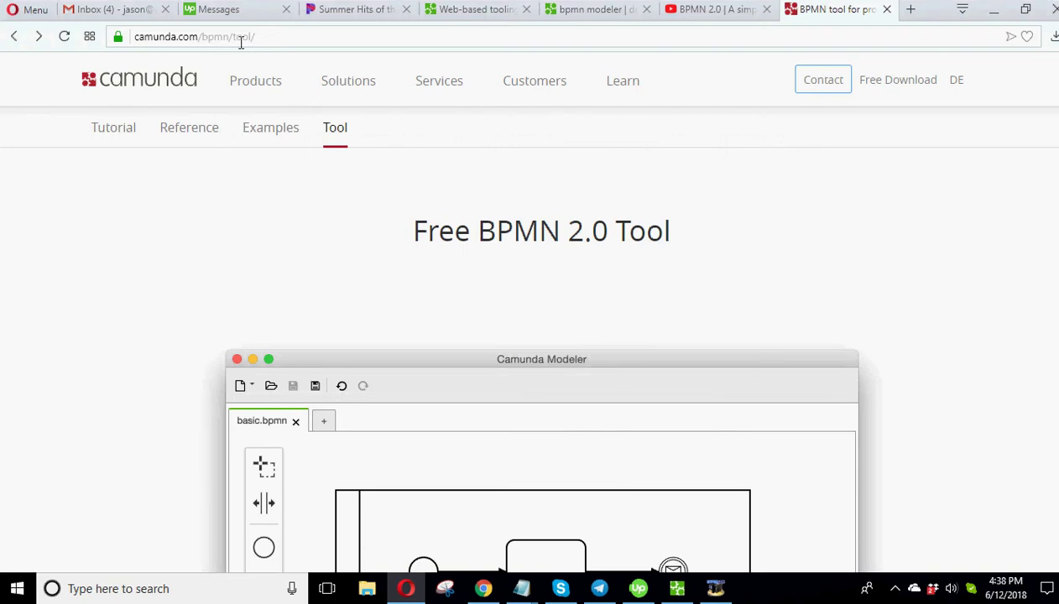
pyautogui.scroll(-5, 460, 385)
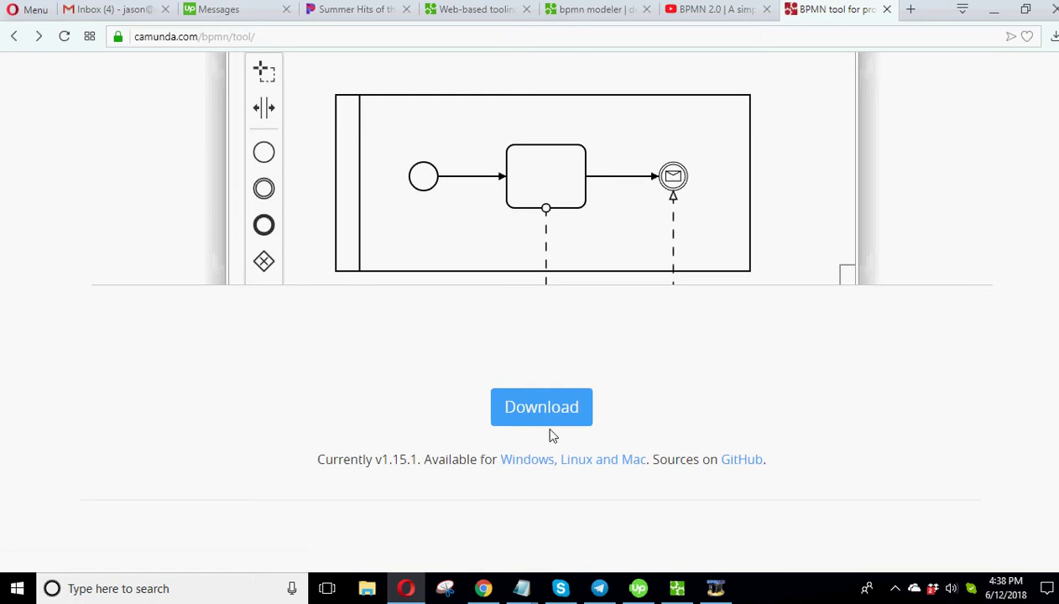
pyautogui.scroll(4, 553, 419)
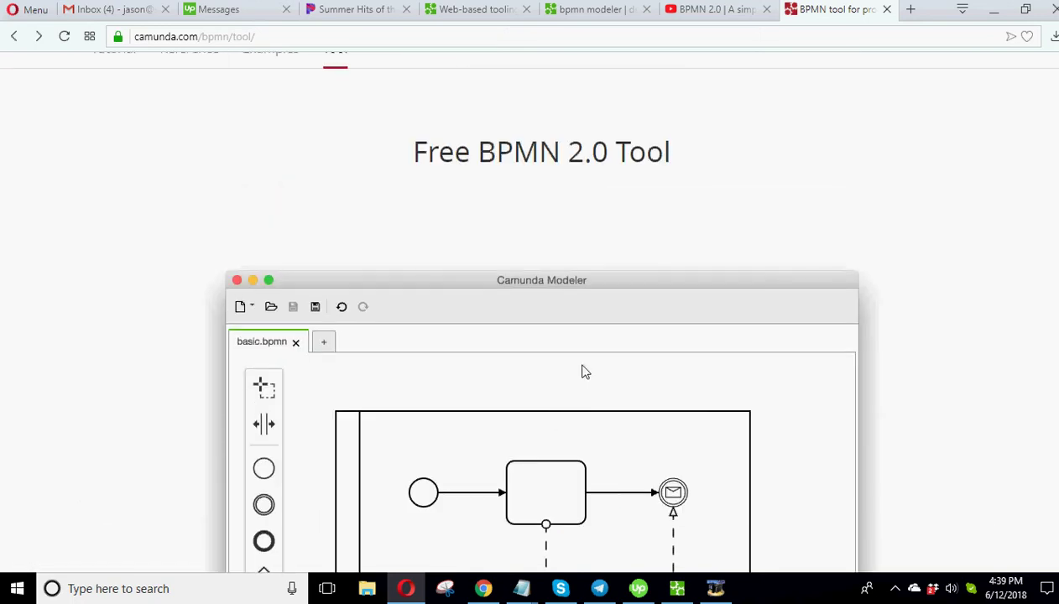
pyautogui.click(473, 15)
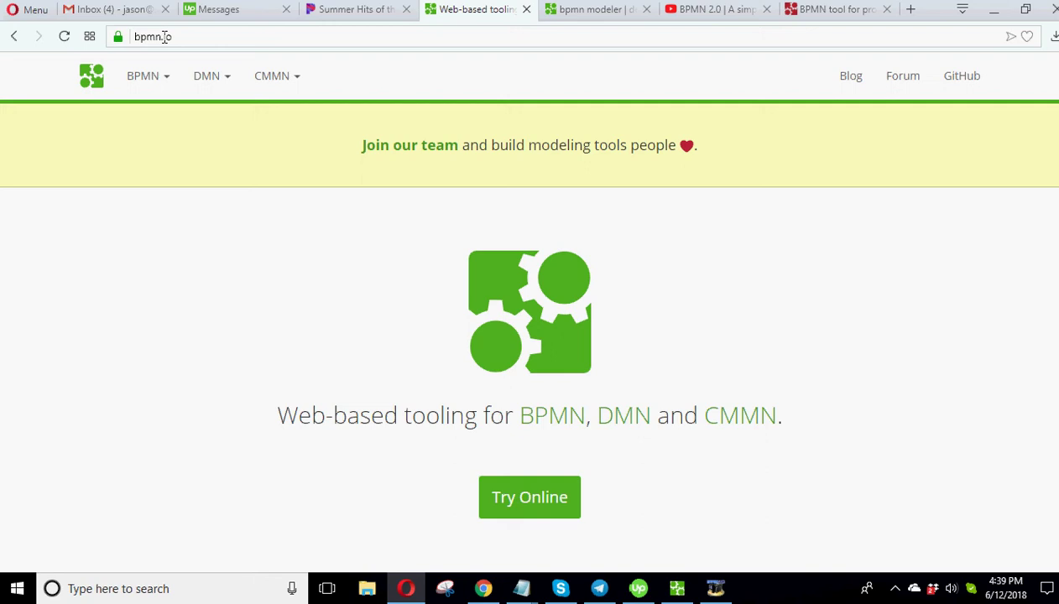
# Scroll bpmn.io, view the demo.bpmn.io modeler, then go back to the Free BPMN 2.0 Tool tab
pyautogui.scroll(-3, 475, 343)
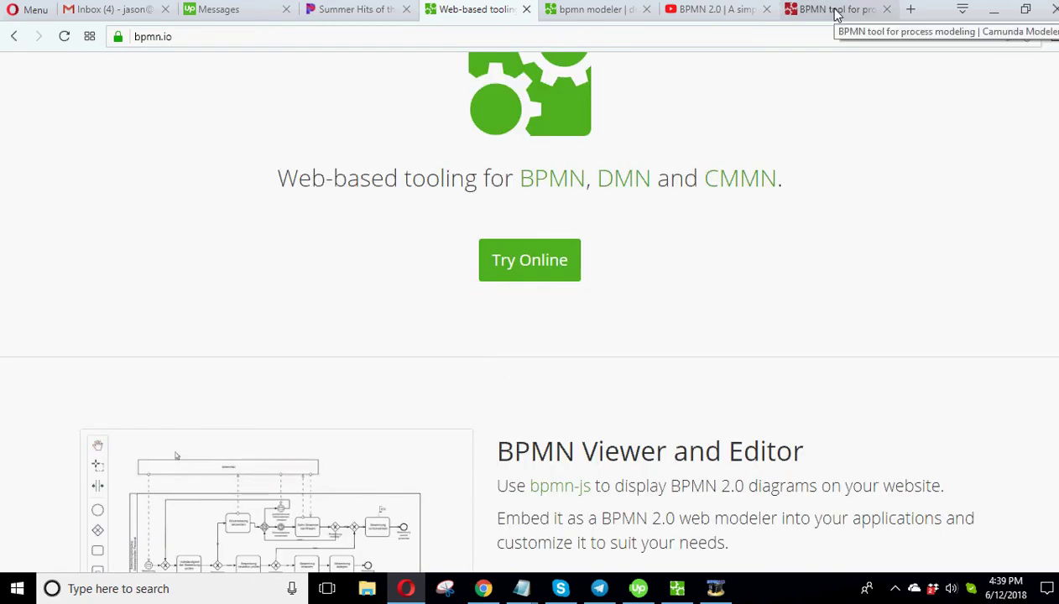
pyautogui.click(553, 10)
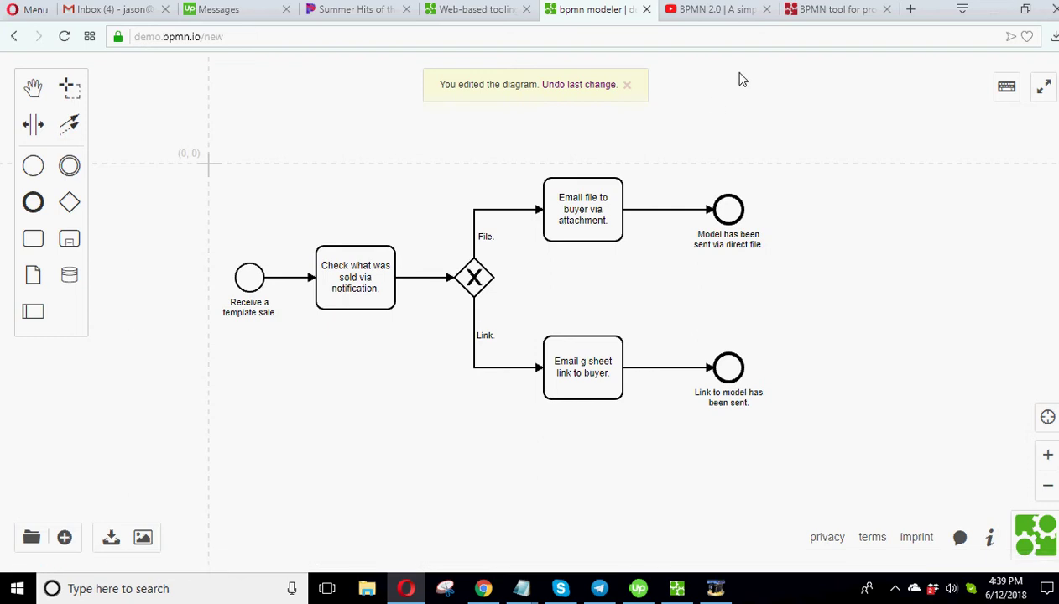
pyautogui.click(841, 11)
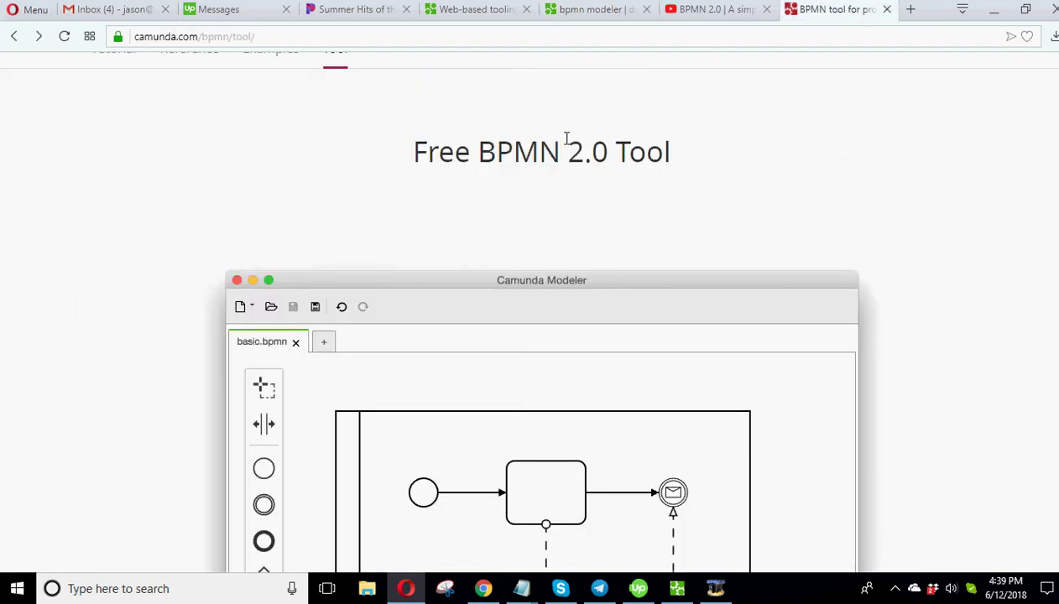
# Export diagram.bpmn from Camunda Modeler as a PNG image named 'diagram'
pyautogui.click(679, 587)
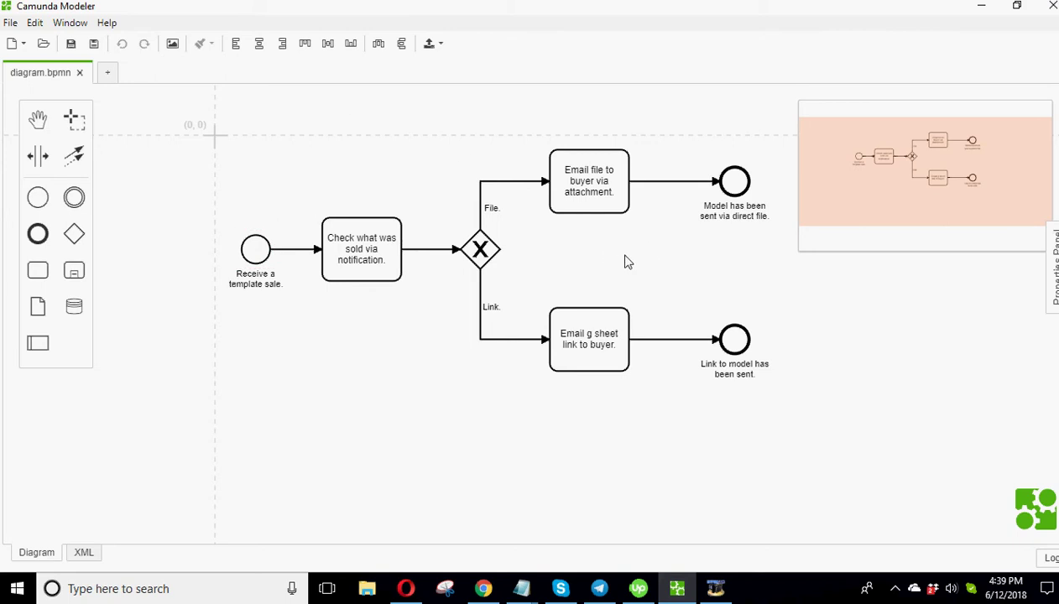
pyautogui.click(173, 45)
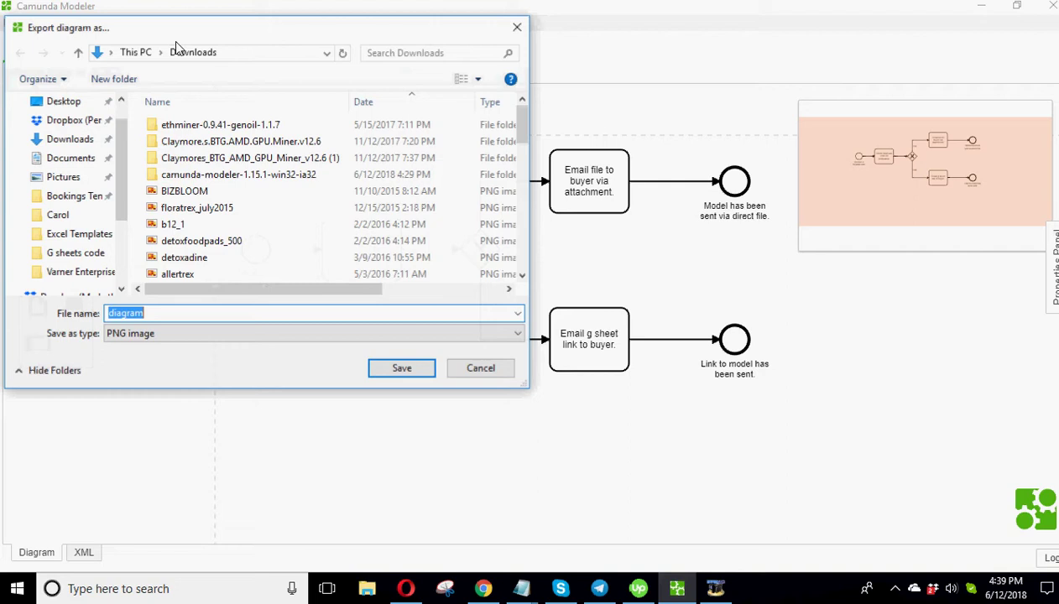
pyautogui.click(481, 368)
# Open diagram.png from the Downloads folder in Paint 3D
pyautogui.click(367, 588)
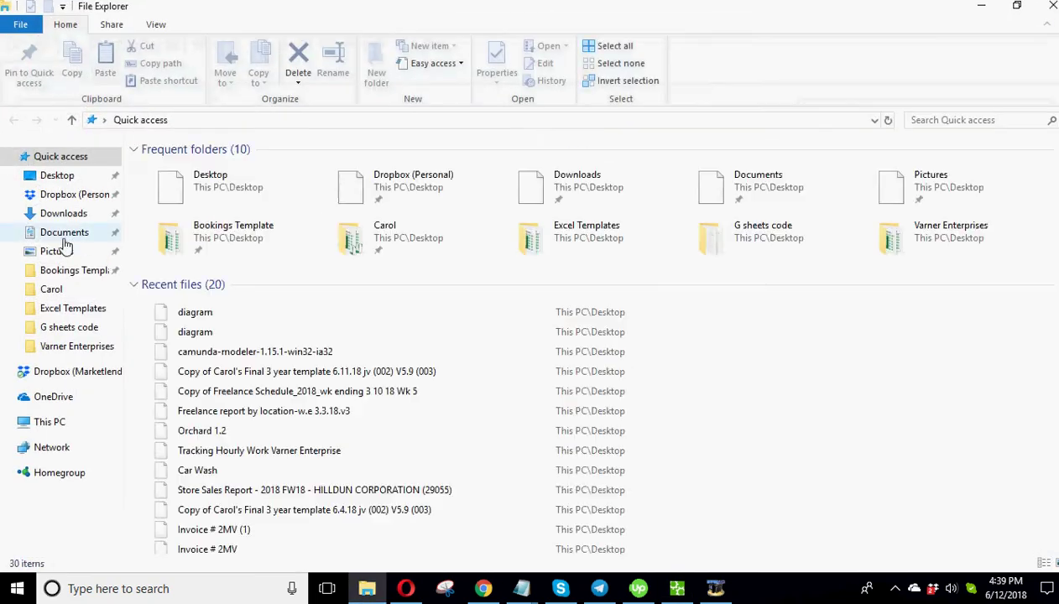
pyautogui.click(61, 216)
pyautogui.doubleClick(213, 170)
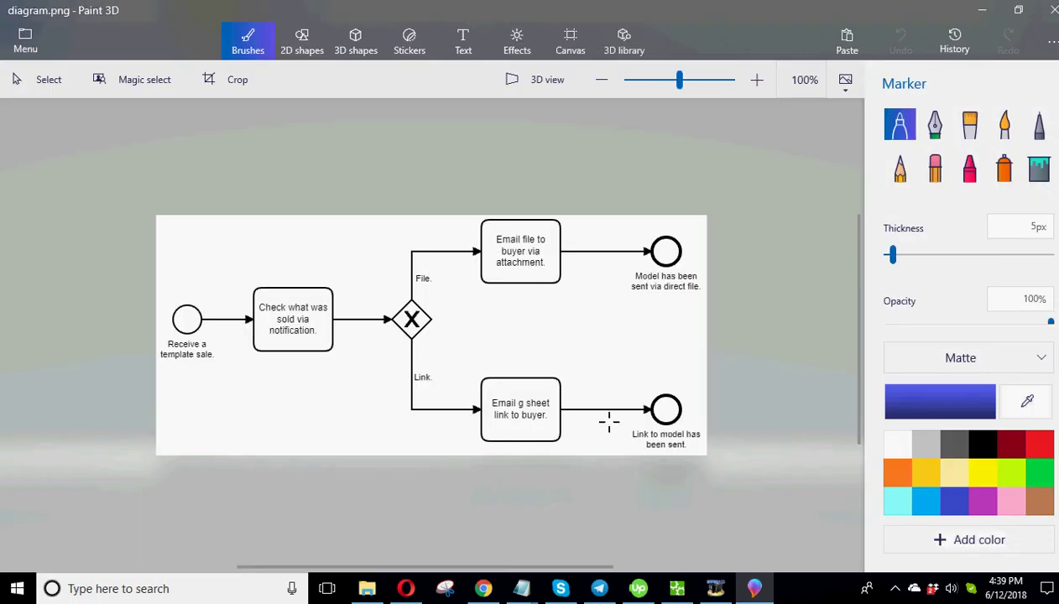
# Minimize Paint 3D and File Explorer, then restore Paint 3D and close diagram.png
pyautogui.click(984, 15)
pyautogui.click(980, 11)
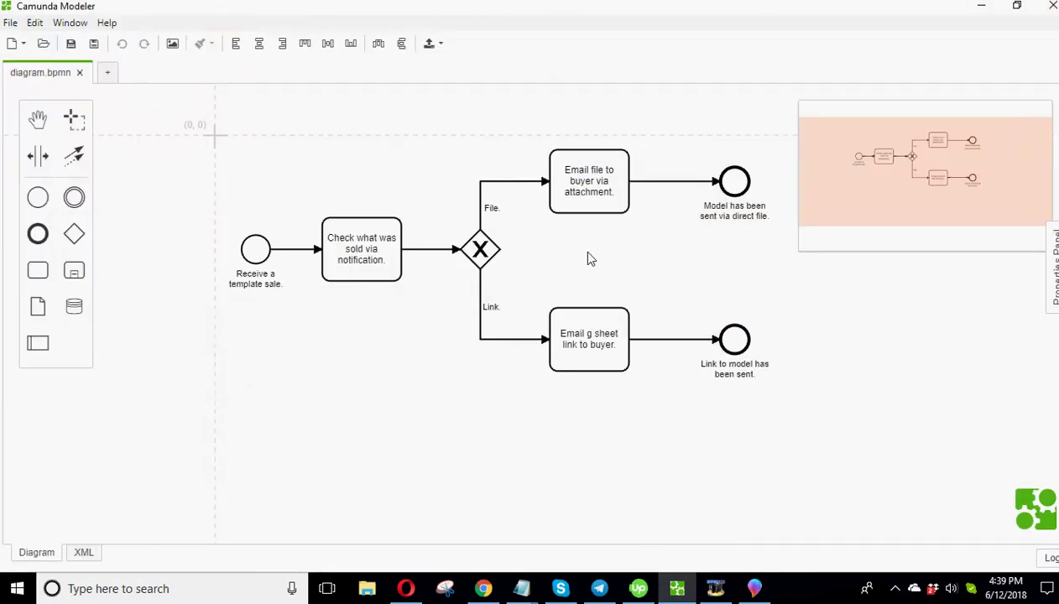
pyautogui.click(755, 588)
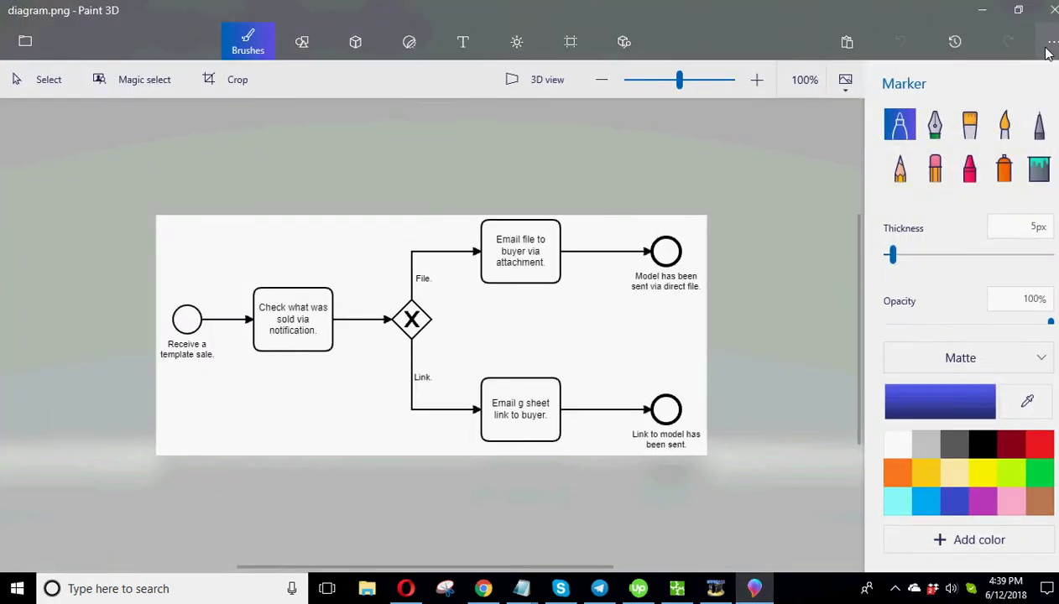
pyautogui.click(1053, 9)
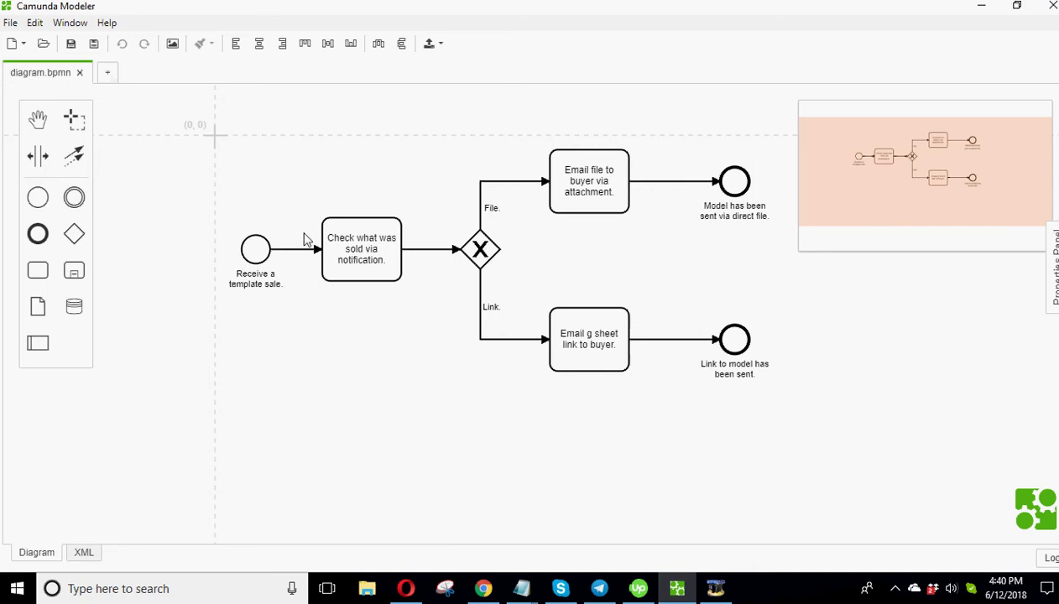
# Create a new blank BPMN diagram, diagram_3.bpmn, in a second tab
pyautogui.click(111, 77)
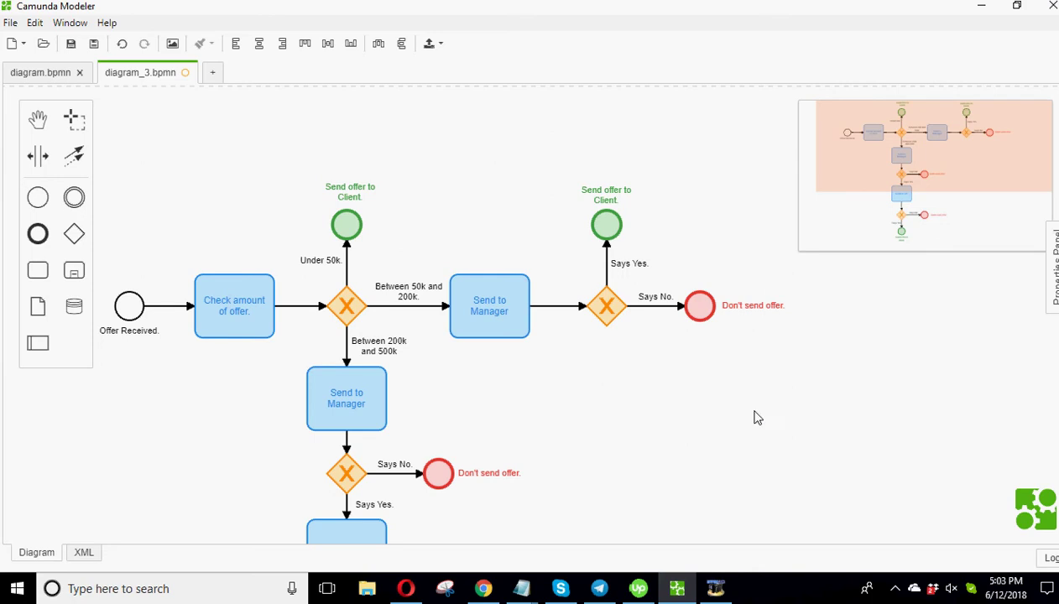
pyautogui.moveTo(405, 288)
pyautogui.mouseDown()
pyautogui.moveTo(404, 267)
pyautogui.moveTo(407, 296)
pyautogui.mouseUp()
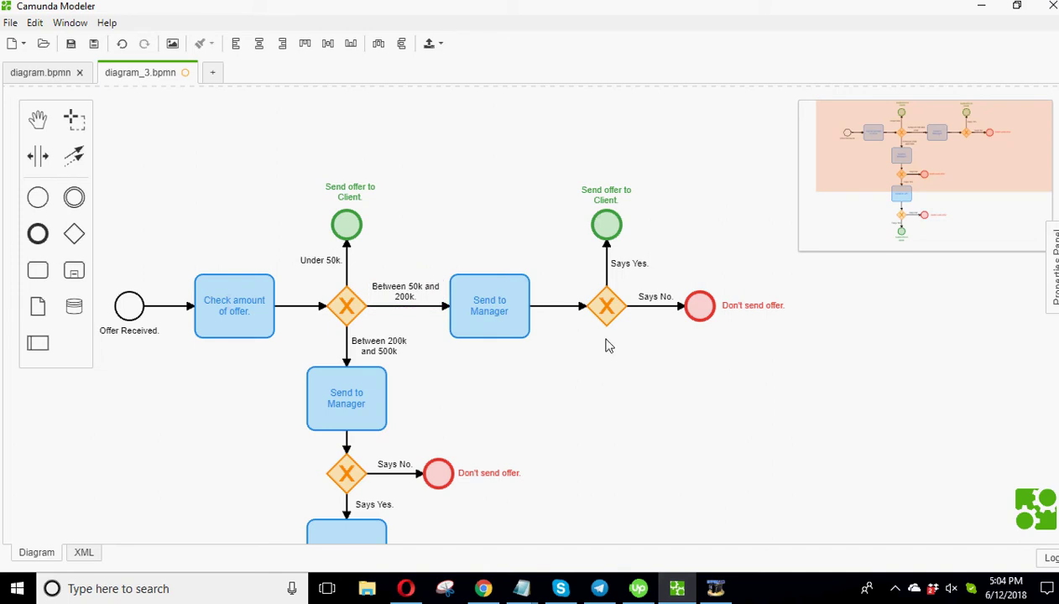
pyautogui.scroll(-4, 537, 352)
pyautogui.scroll(1, 359, 403)
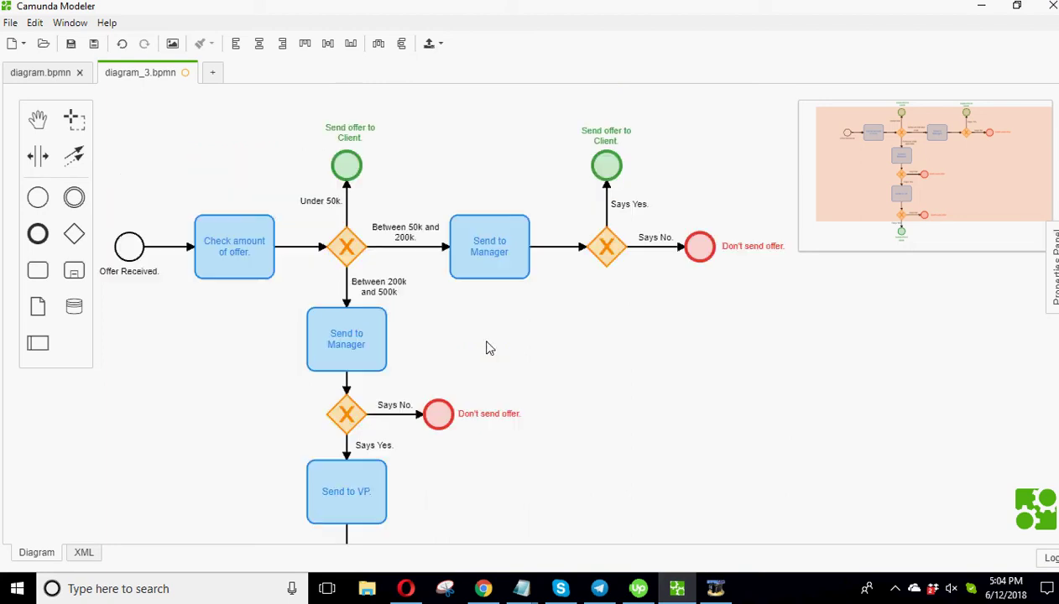
pyautogui.scroll(1, 439, 237)
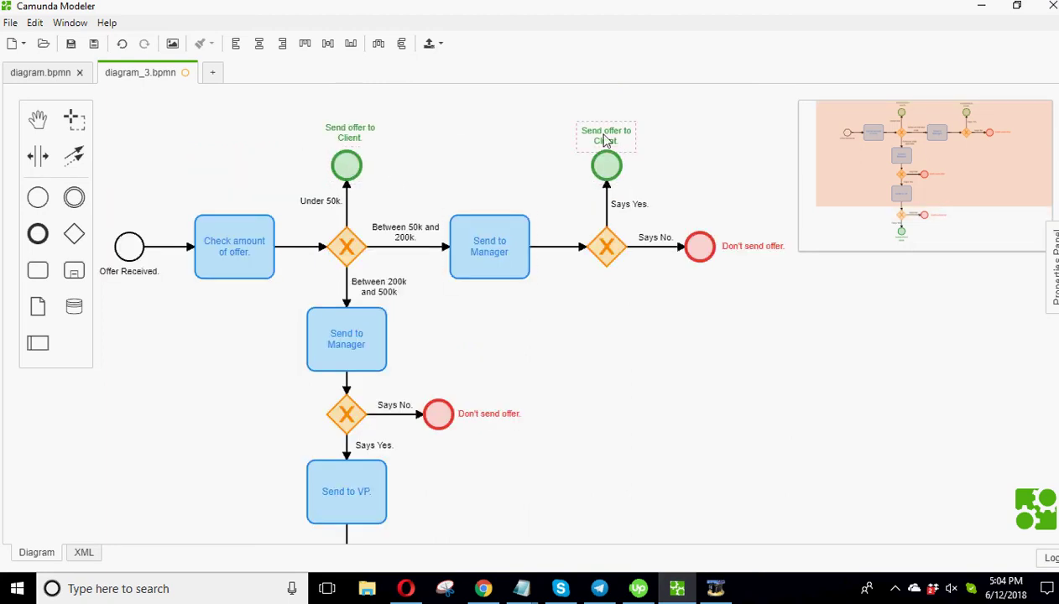
pyautogui.scroll(-3, 426, 442)
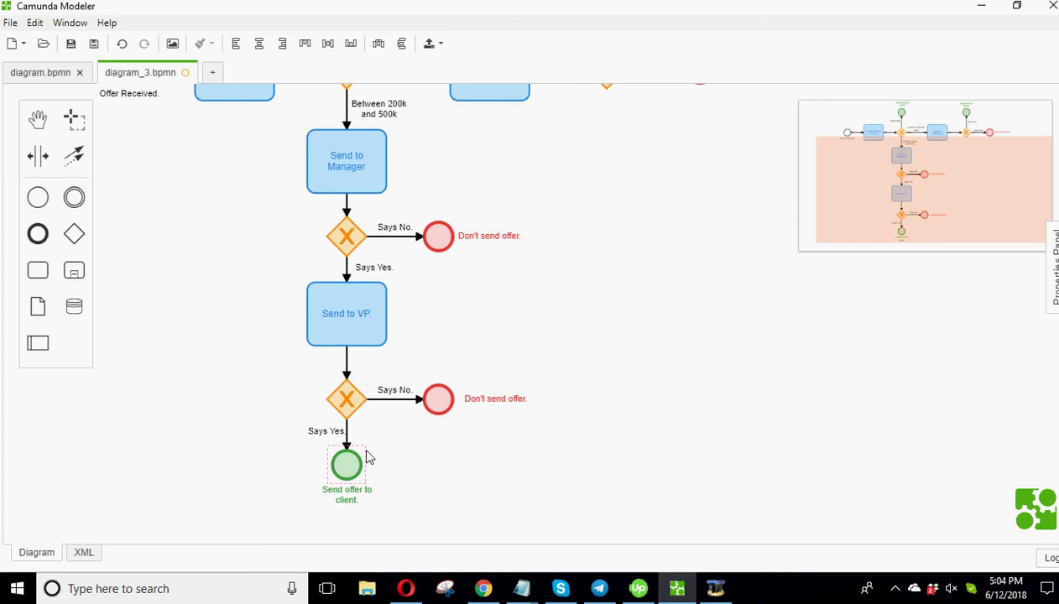
pyautogui.scroll(3, 434, 319)
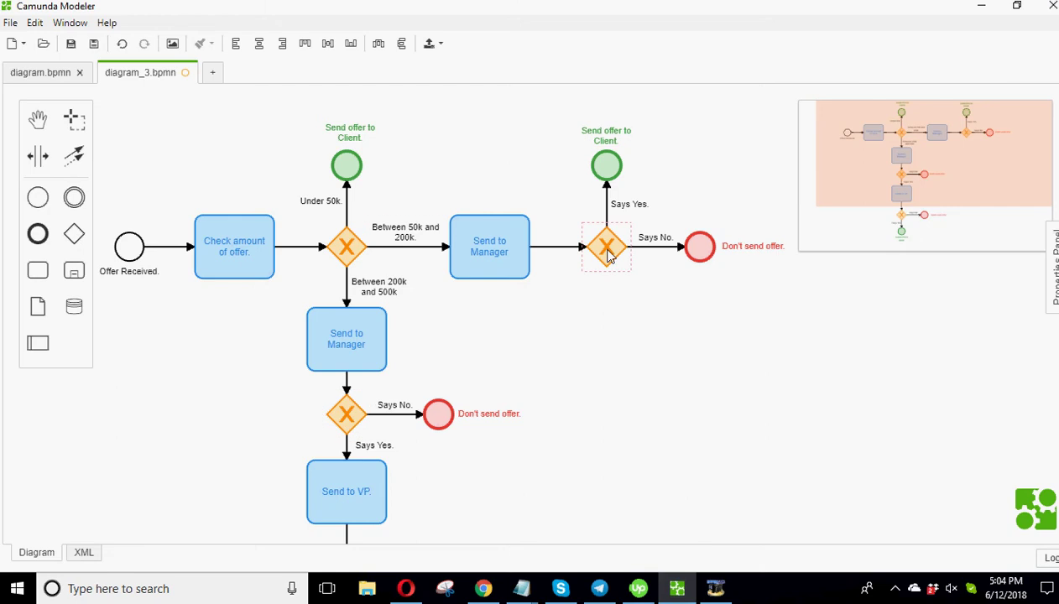
pyautogui.scroll(1, 723, 387)
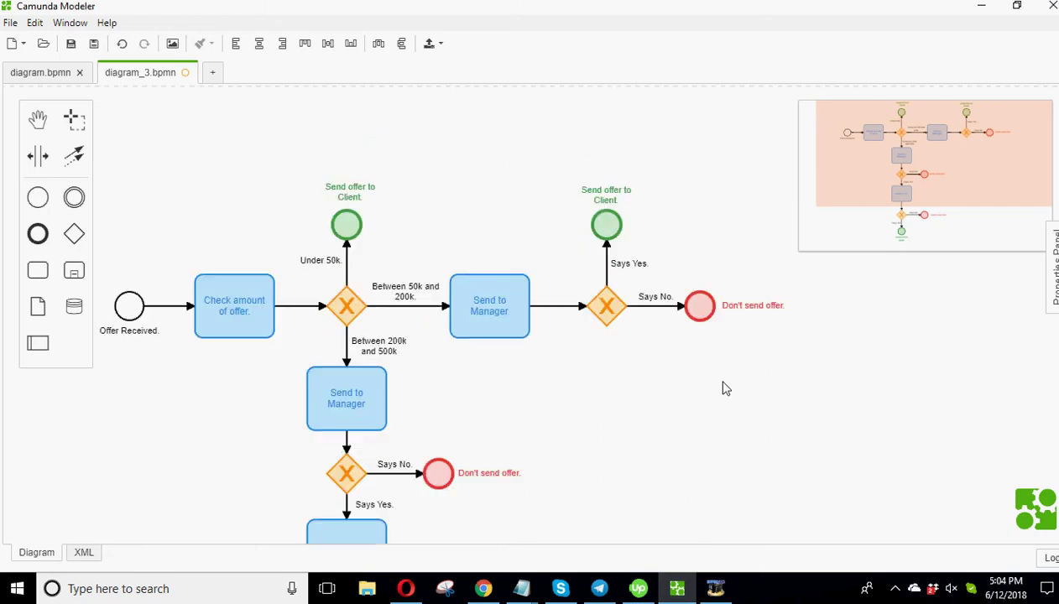
pyautogui.scroll(-4, 725, 388)
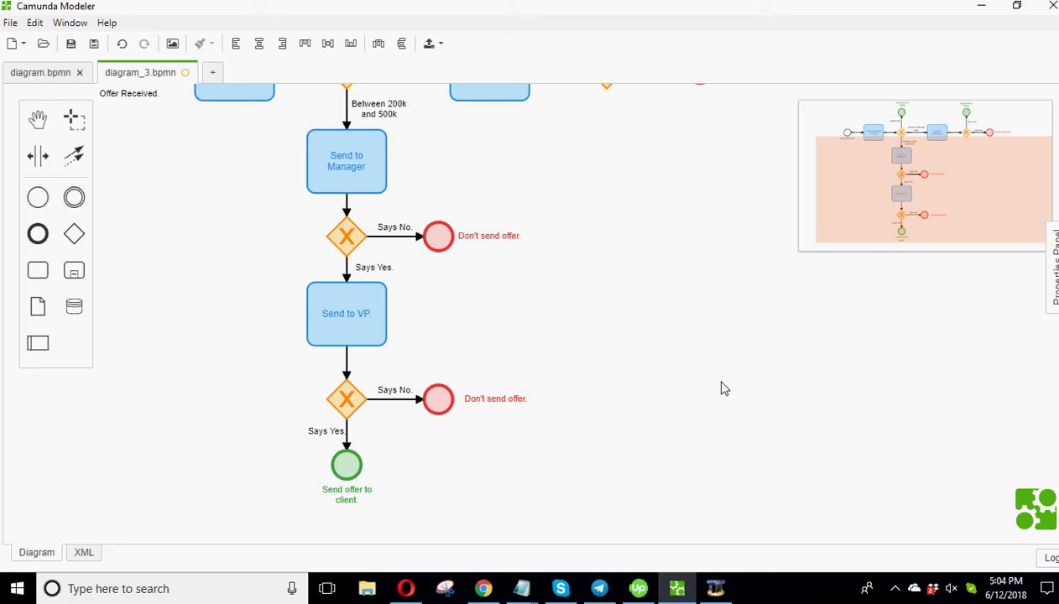
pyautogui.scroll(3, 594, 392)
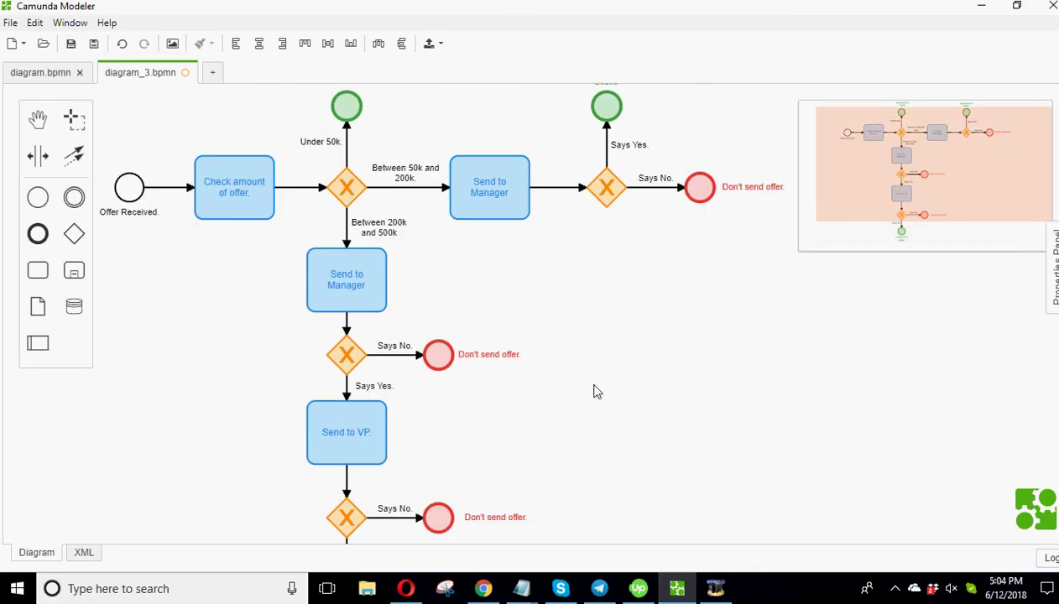
pyautogui.scroll(1, 593, 392)
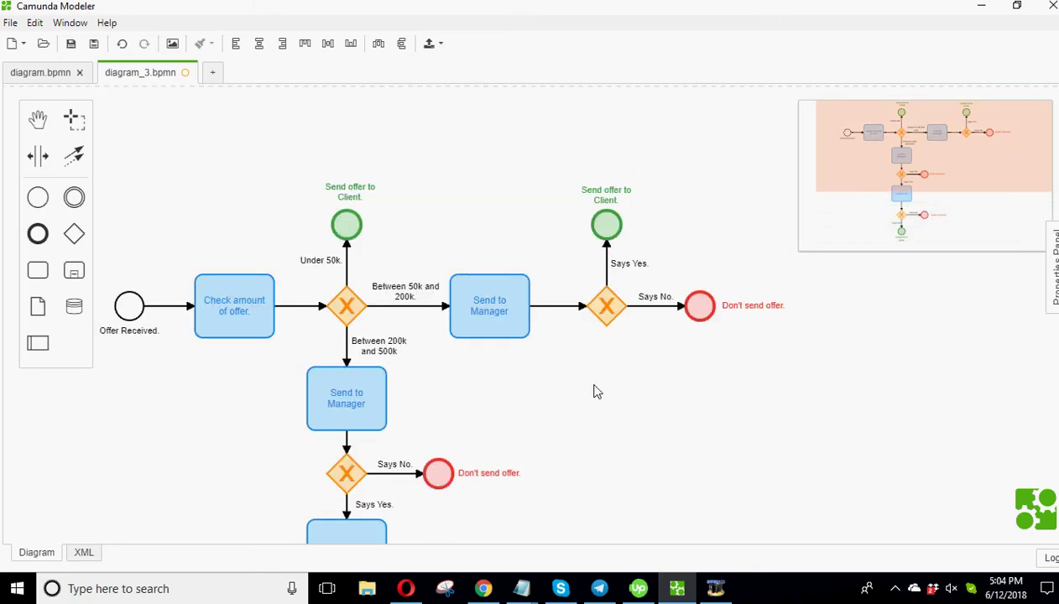
pyautogui.scroll(-1, 593, 392)
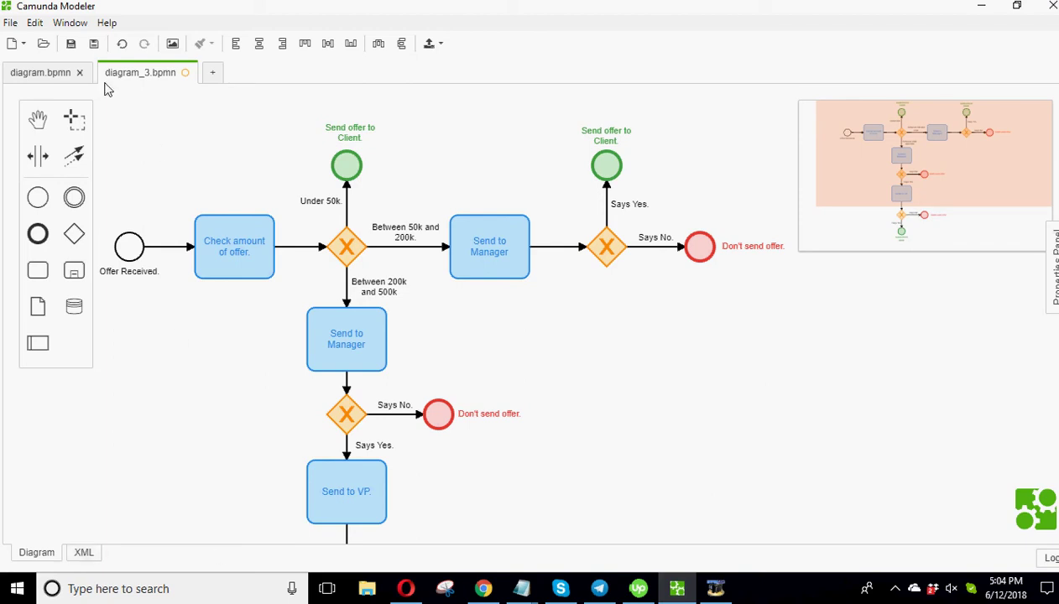
pyautogui.click(48, 73)
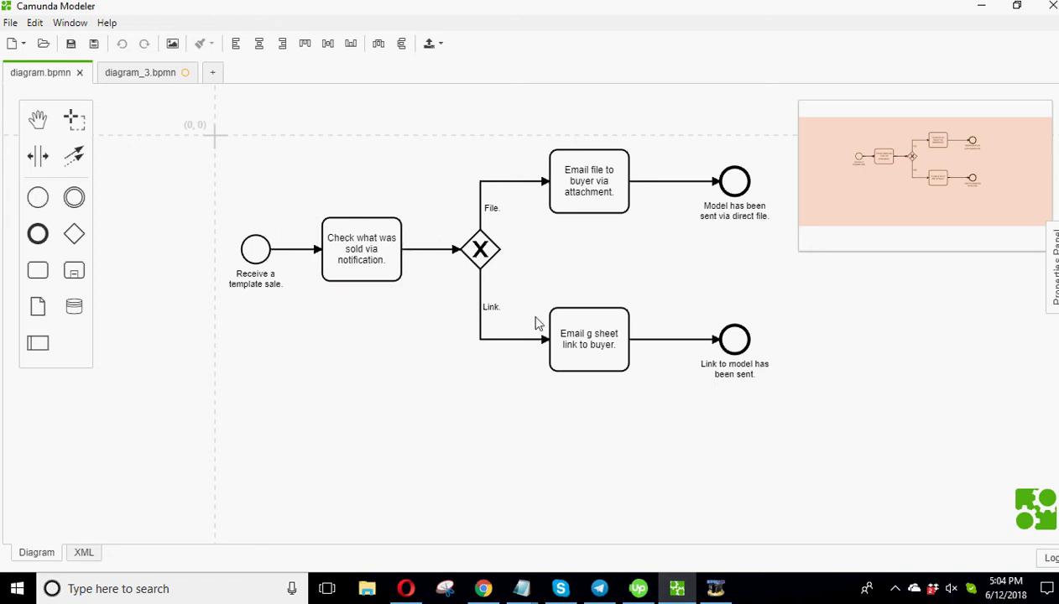
pyautogui.click(134, 78)
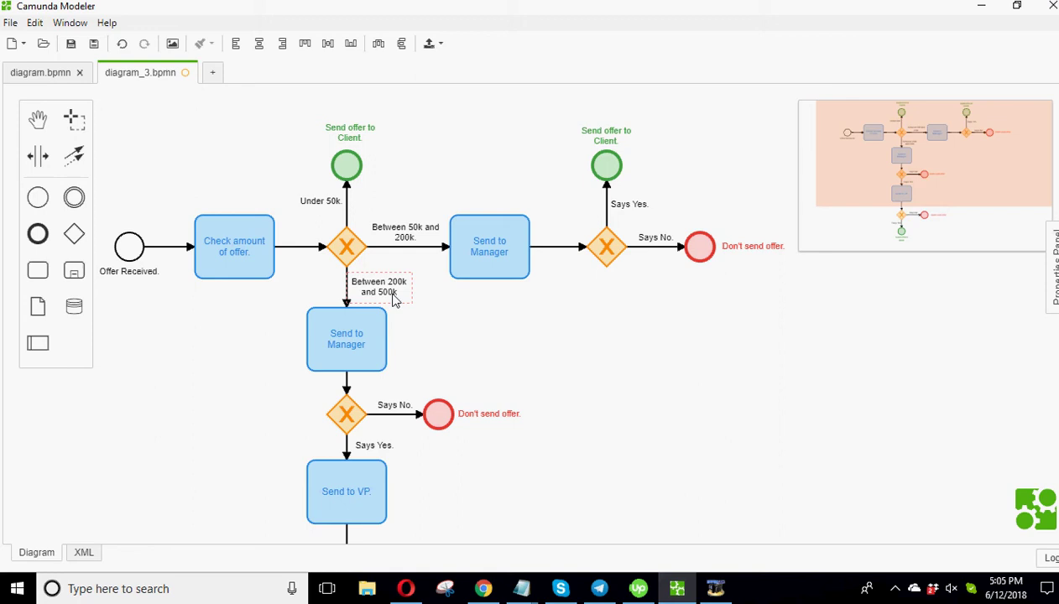
pyautogui.scroll(-3, 395, 300)
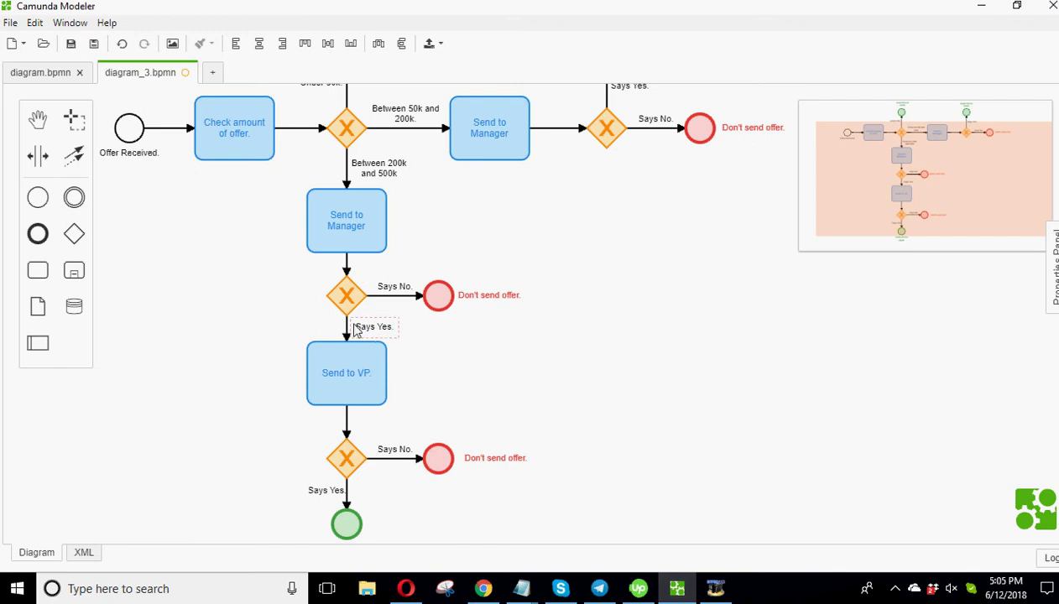
pyautogui.scroll(-1, 354, 328)
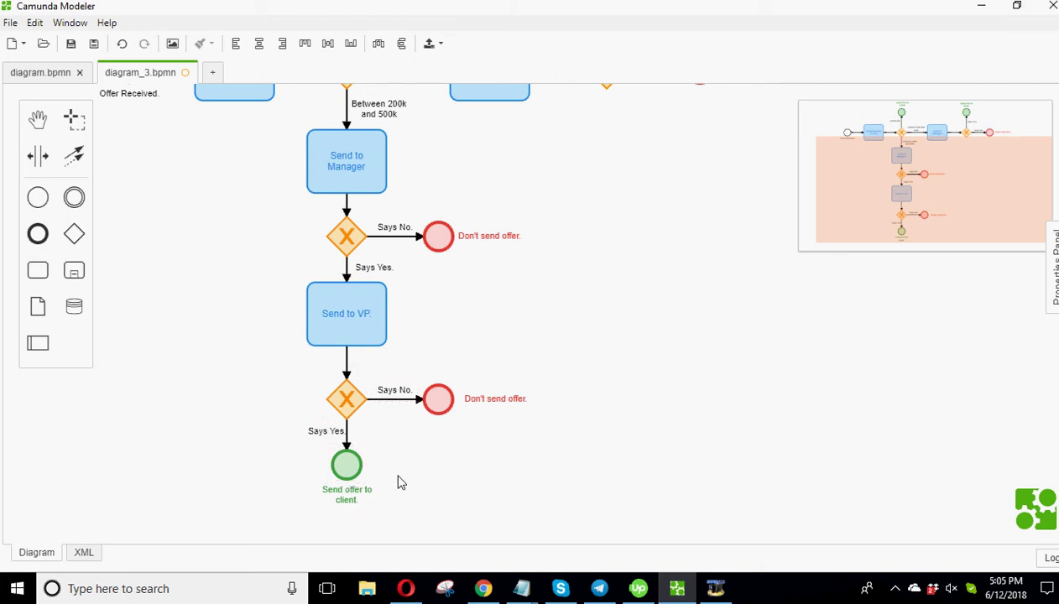
pyautogui.scroll(3, 400, 484)
pyautogui.scroll(-3, 400, 483)
pyautogui.scroll(3, 400, 483)
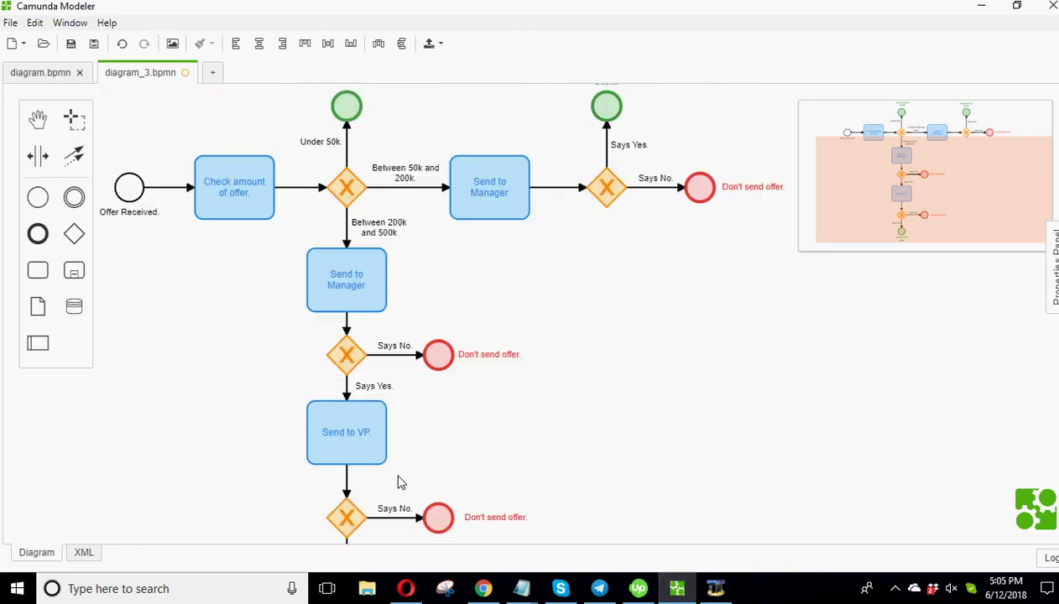
pyautogui.scroll(2, 388, 379)
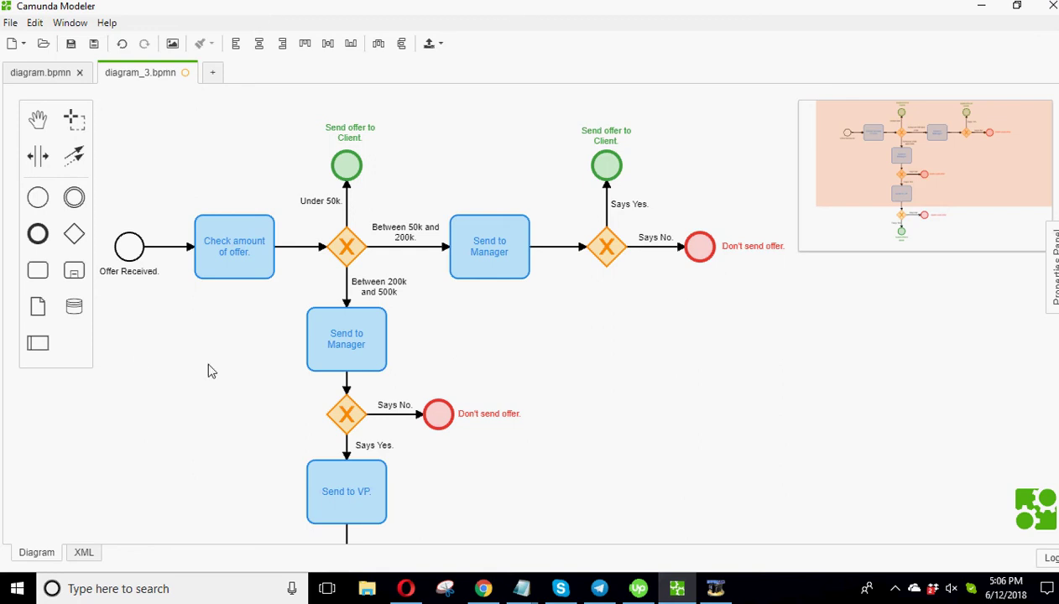
pyautogui.scroll(-1, 208, 371)
pyautogui.scroll(-1, 212, 390)
pyautogui.scroll(-2, 239, 376)
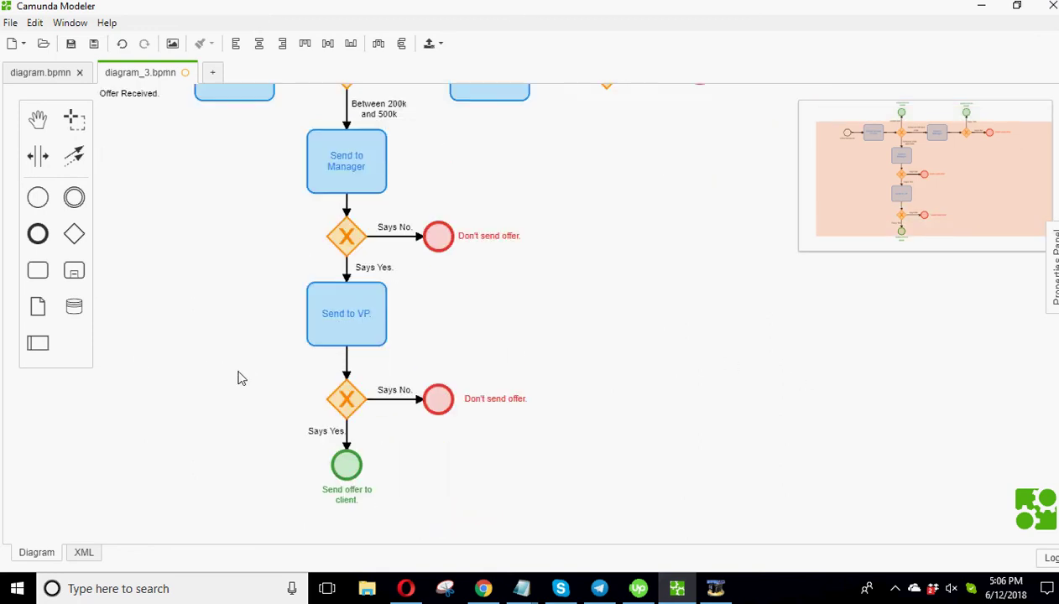
pyautogui.scroll(2, 299, 411)
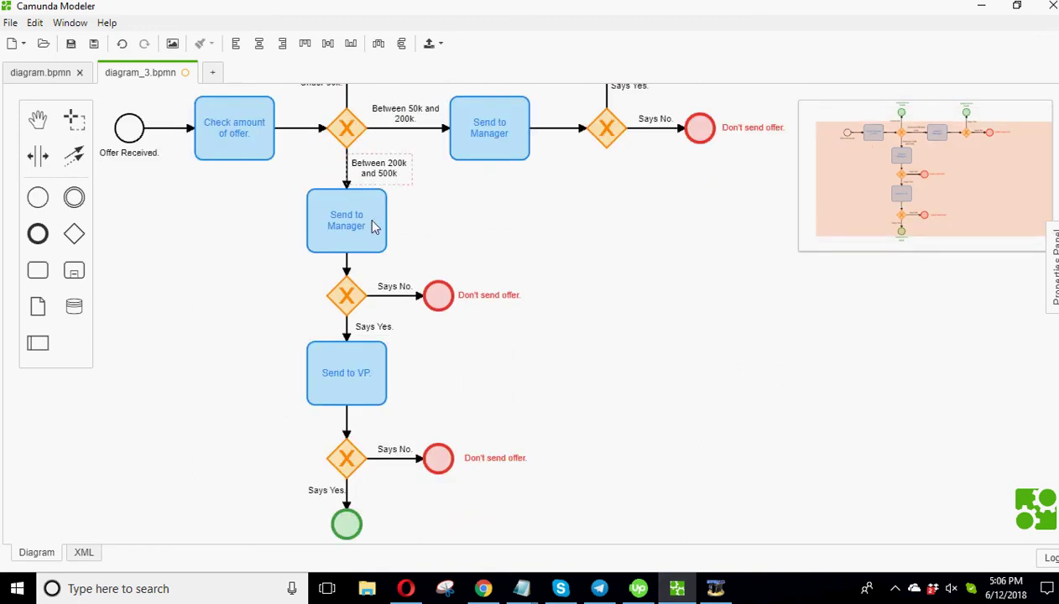
pyautogui.scroll(-3, 382, 448)
pyautogui.scroll(4, 366, 420)
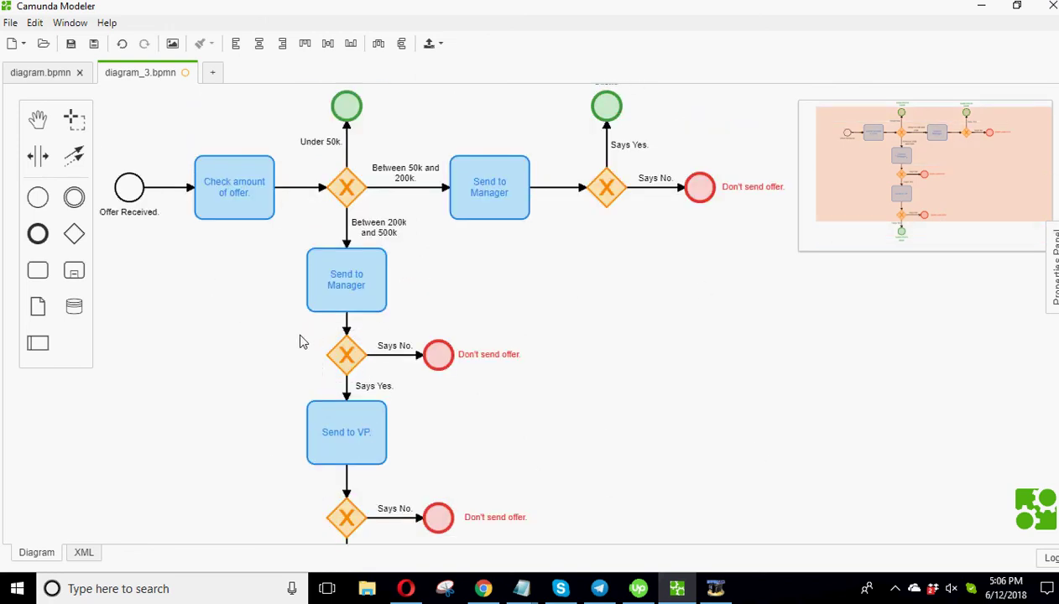
pyautogui.scroll(3, 267, 336)
pyautogui.scroll(-2, 267, 335)
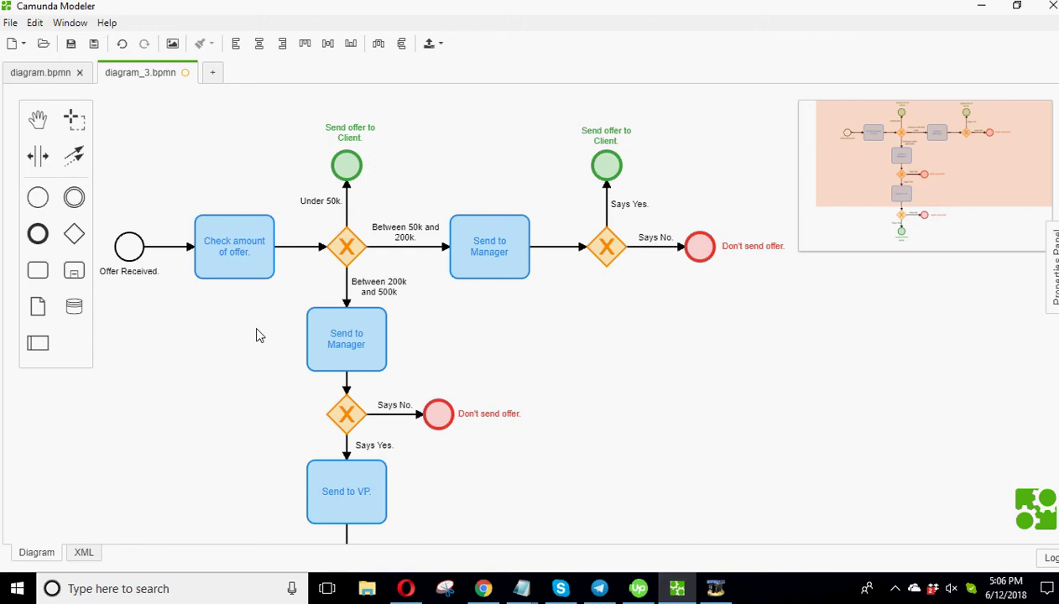
# Show camunda.com's 'BPMN tool for process modeling' tab in Opera, then switch back to the modeler
pyautogui.click(406, 590)
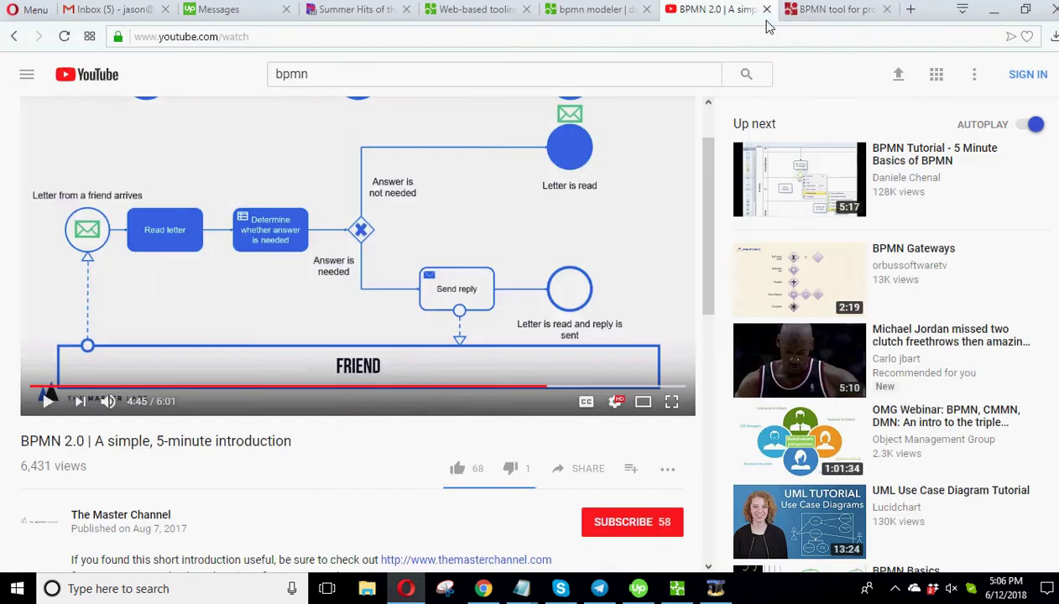
pyautogui.click(819, 17)
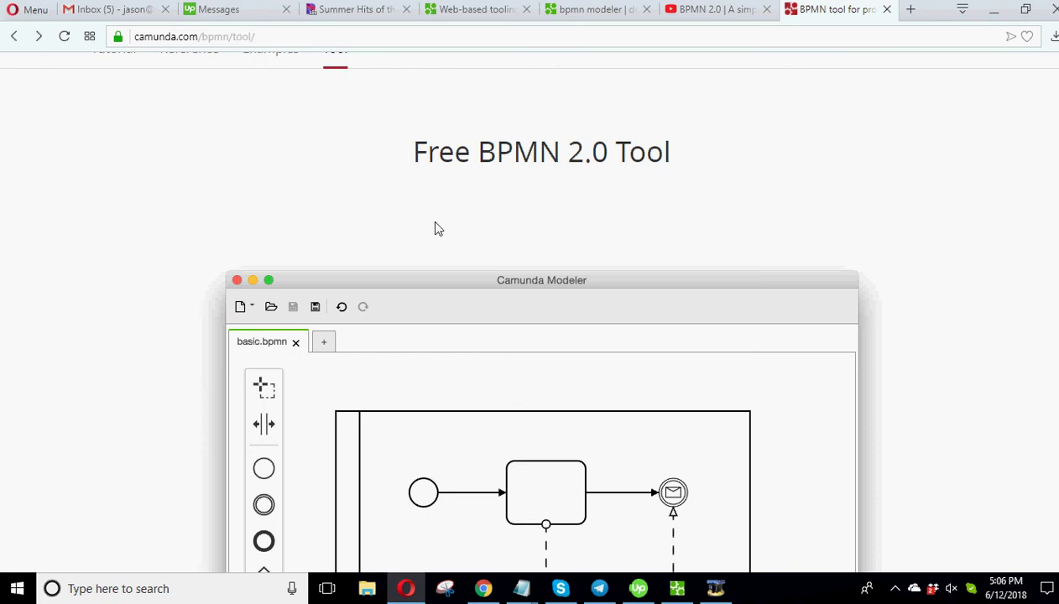
pyautogui.click(676, 588)
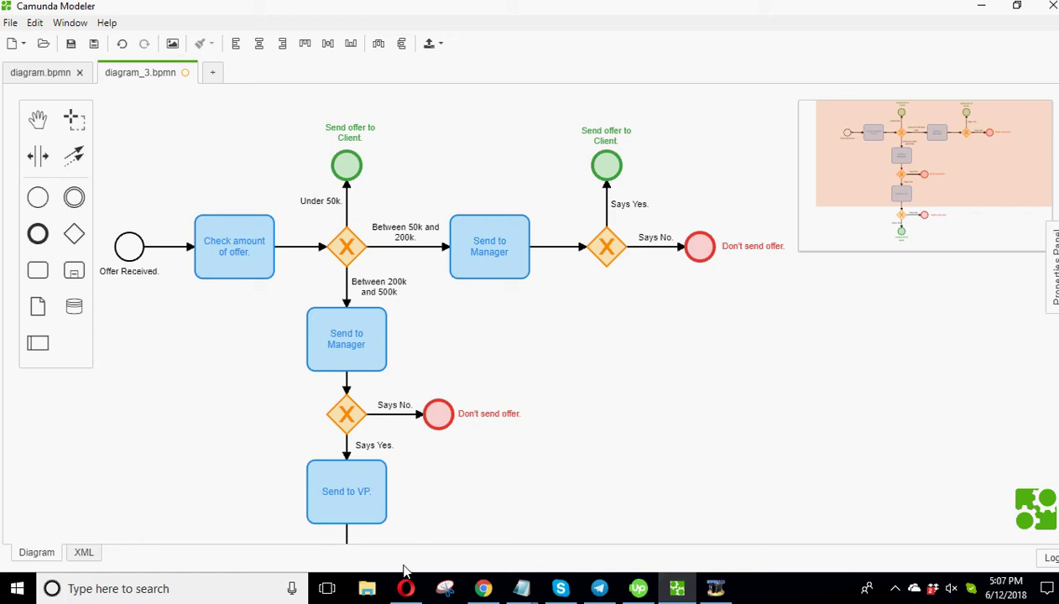
# Load smarthelping.com in a new Opera tab
pyautogui.click(408, 590)
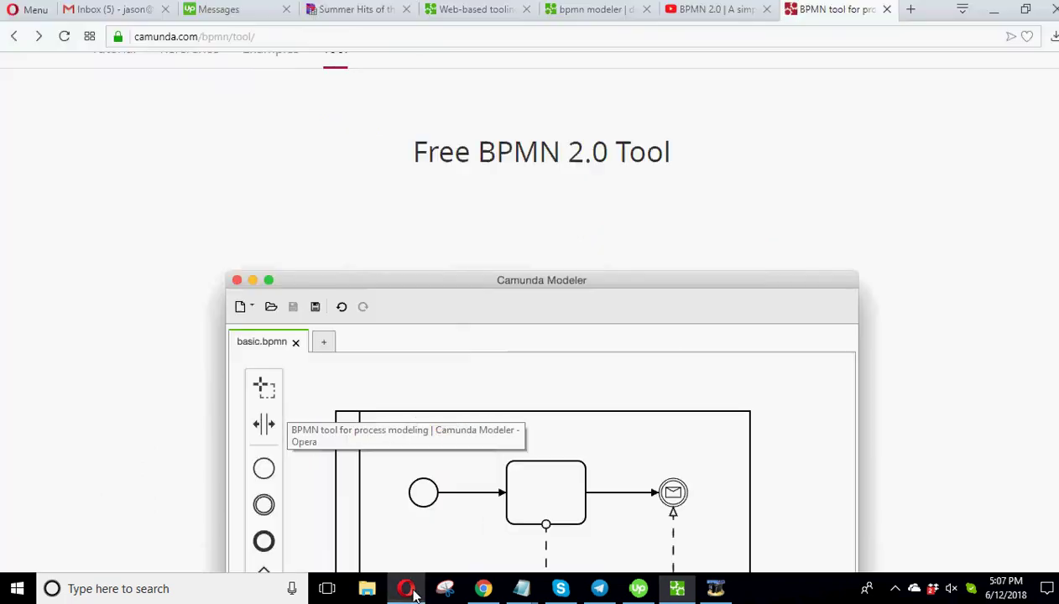
pyautogui.click(913, 10)
pyautogui.write('smarthelping.com')
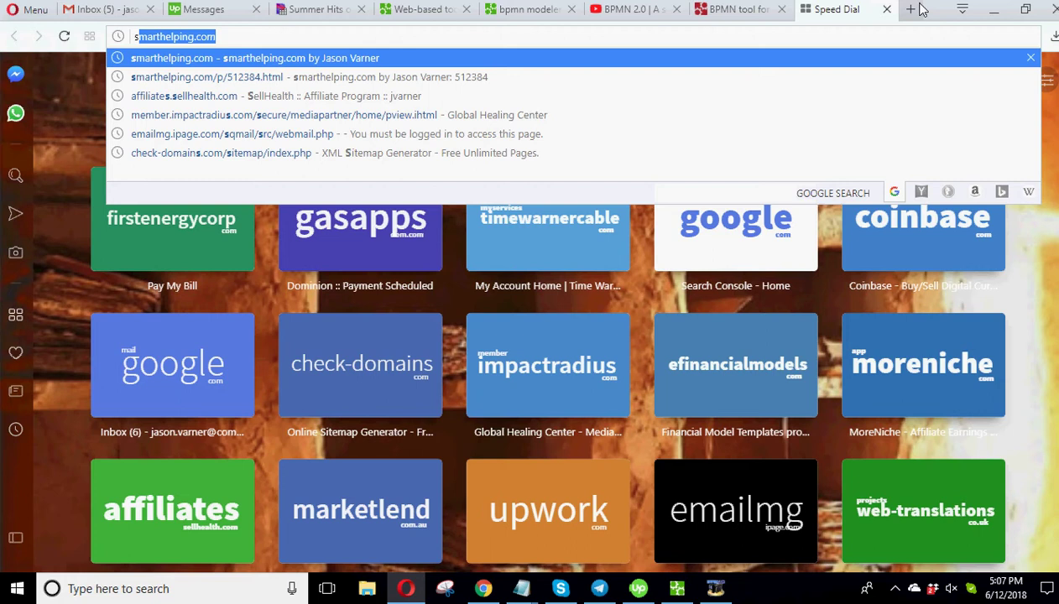
pyautogui.press('Return')
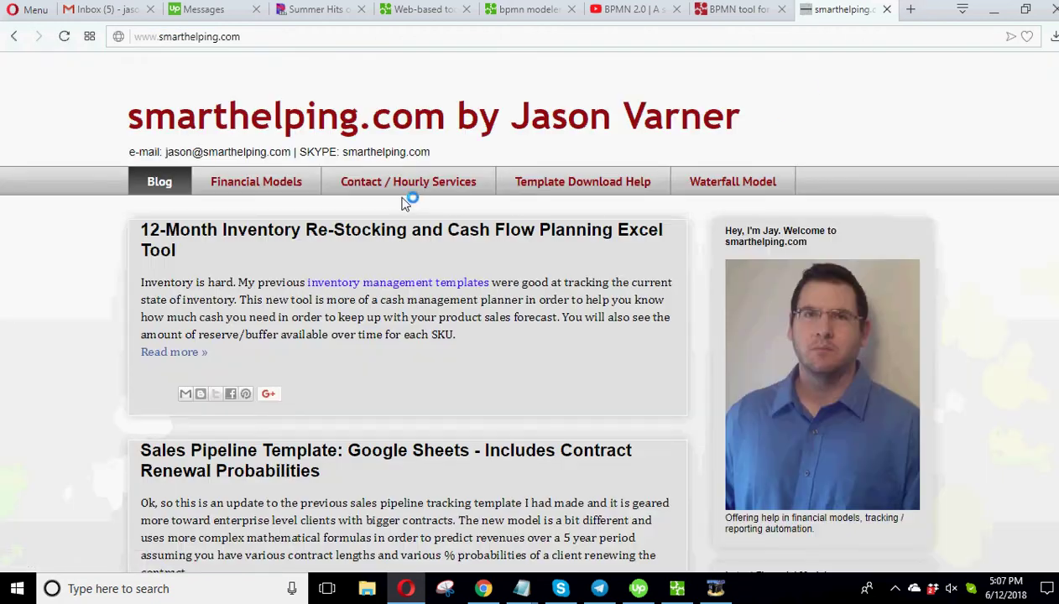
# Open Contact / Hourly Services and check the fee options, keeping 1 hour at $125.00 USD
pyautogui.click(390, 188)
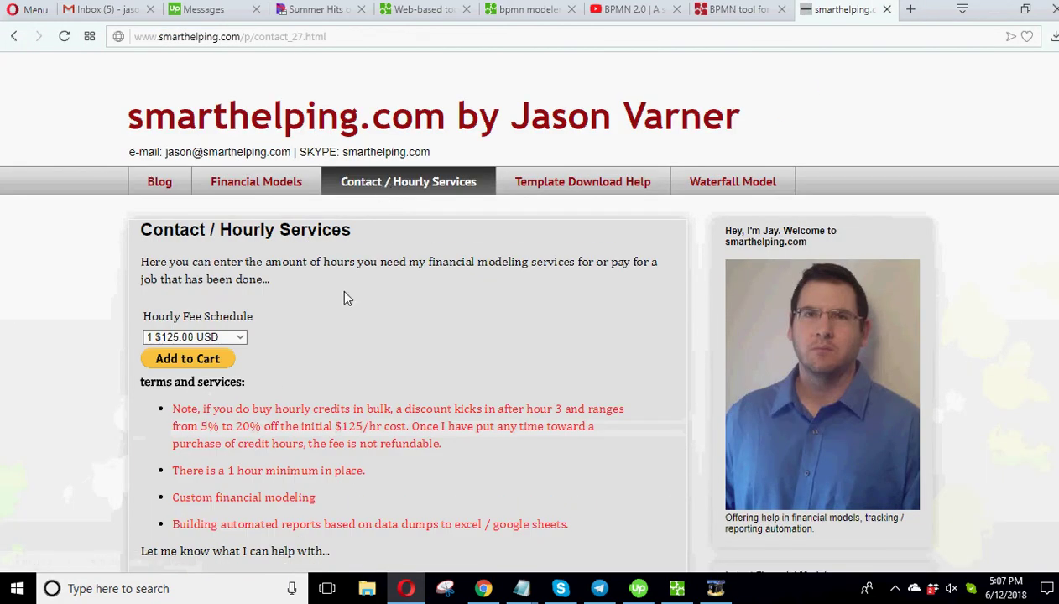
pyautogui.scroll(-3, 336, 364)
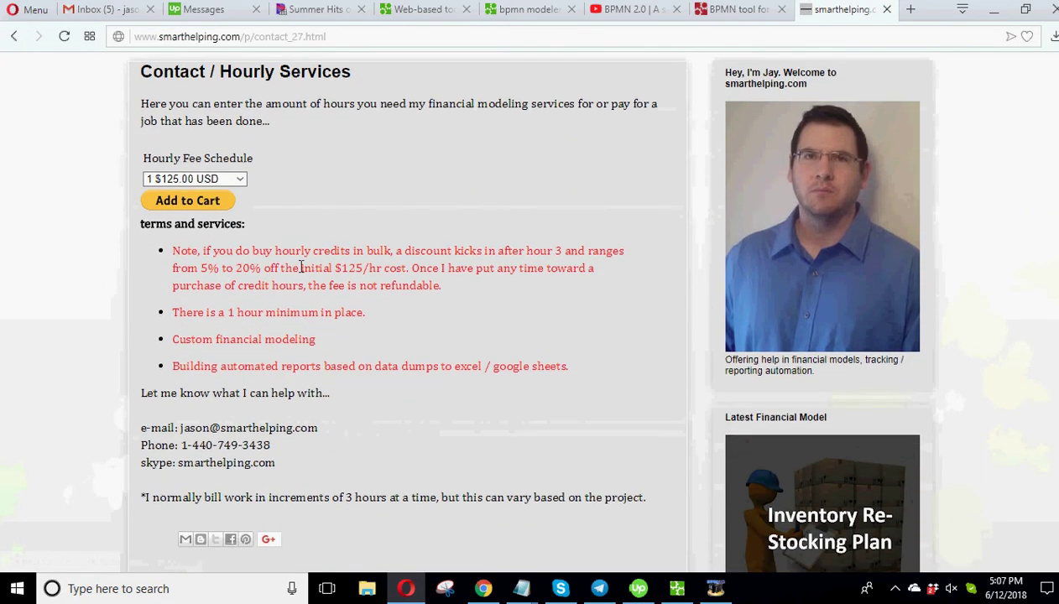
pyautogui.click(240, 179)
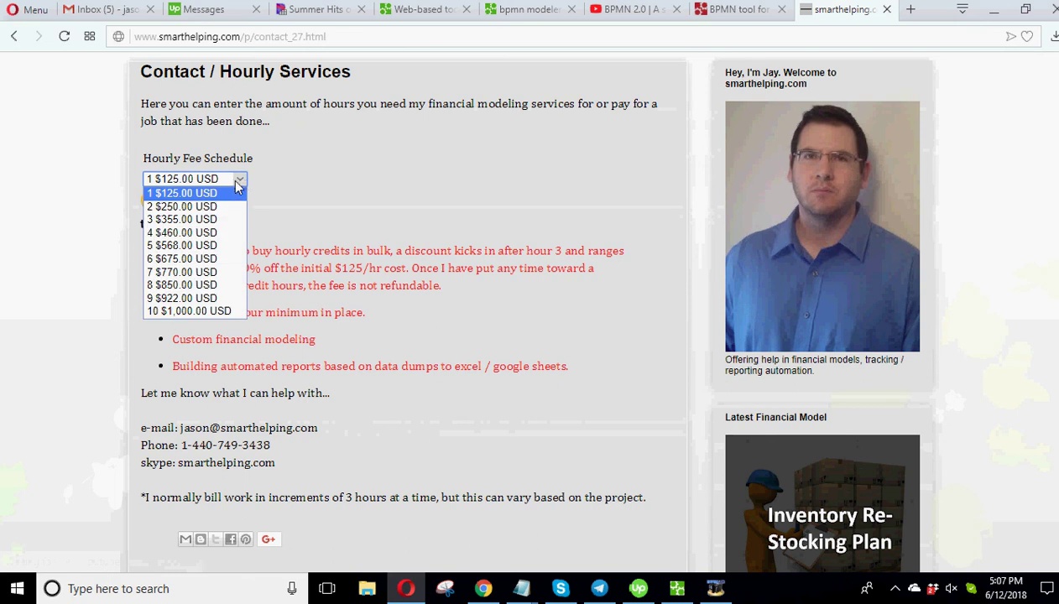
pyautogui.click(459, 244)
pyautogui.click(247, 179)
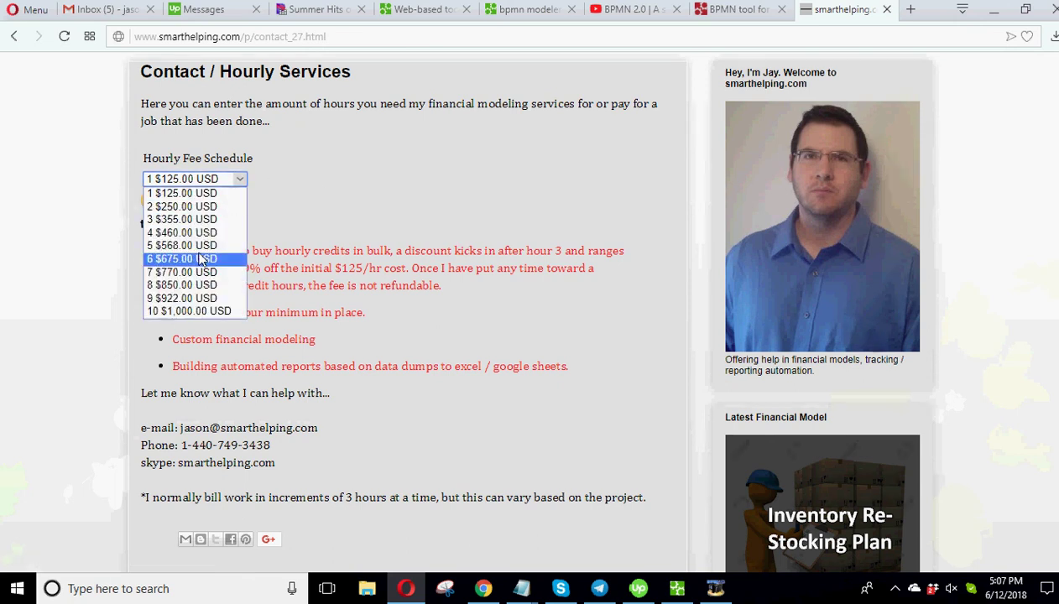
pyautogui.click(356, 244)
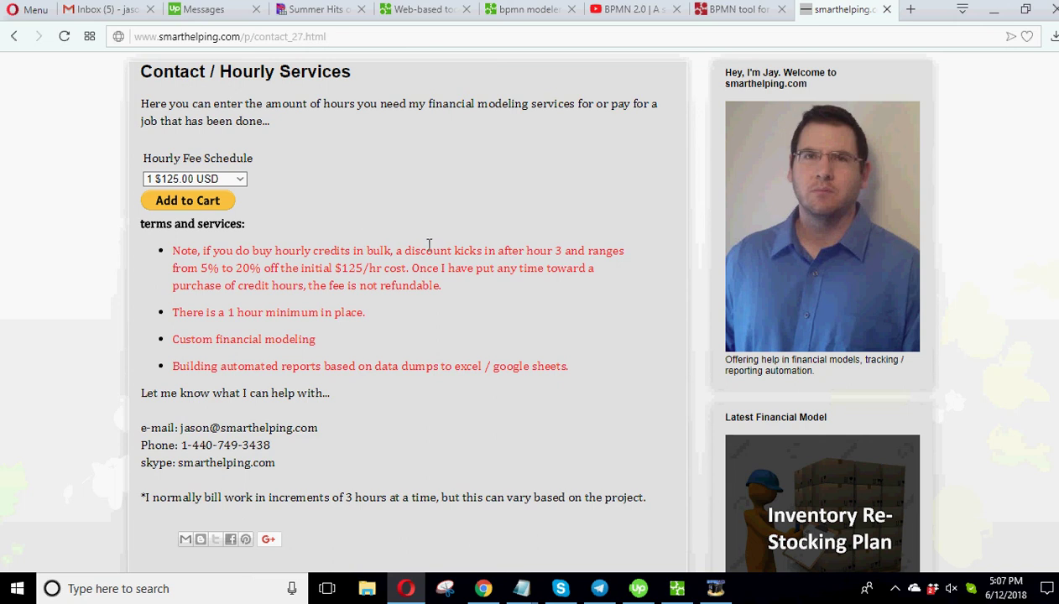
# Bring Camunda Modeler back to the front, showing diagram_3.bpmn
pyautogui.click(676, 588)
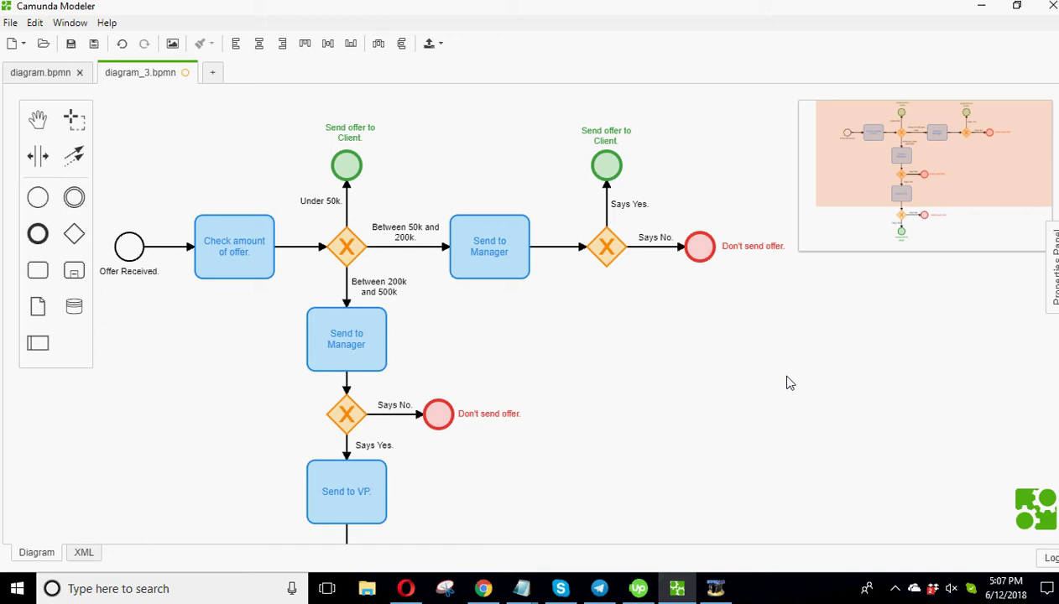
# Save diagram_3 as a PNG into Downloads and open File Explorer to find it
pyautogui.click(172, 43)
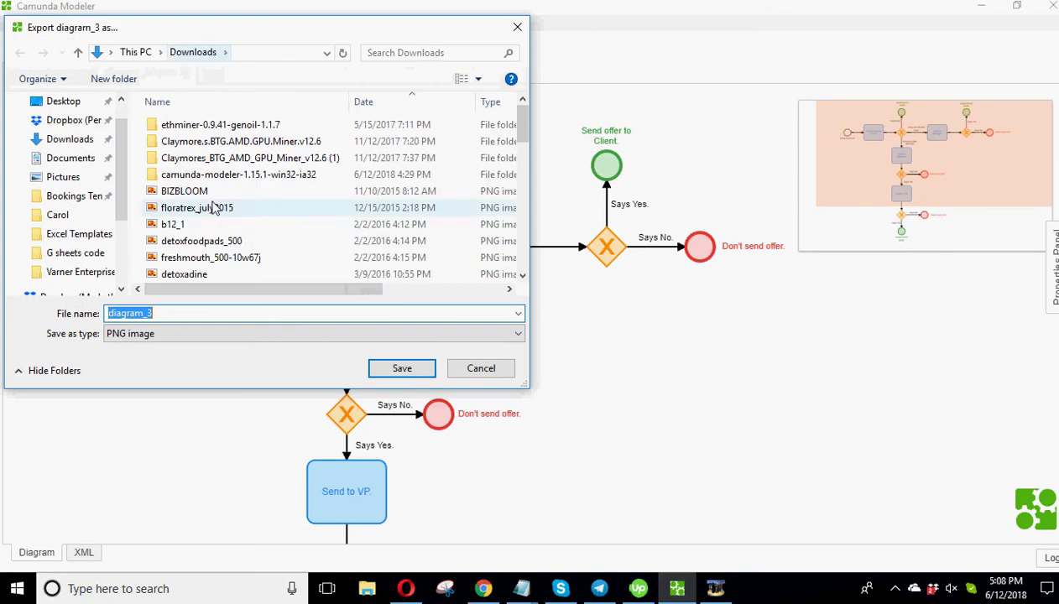
pyautogui.click(402, 368)
pyautogui.click(369, 589)
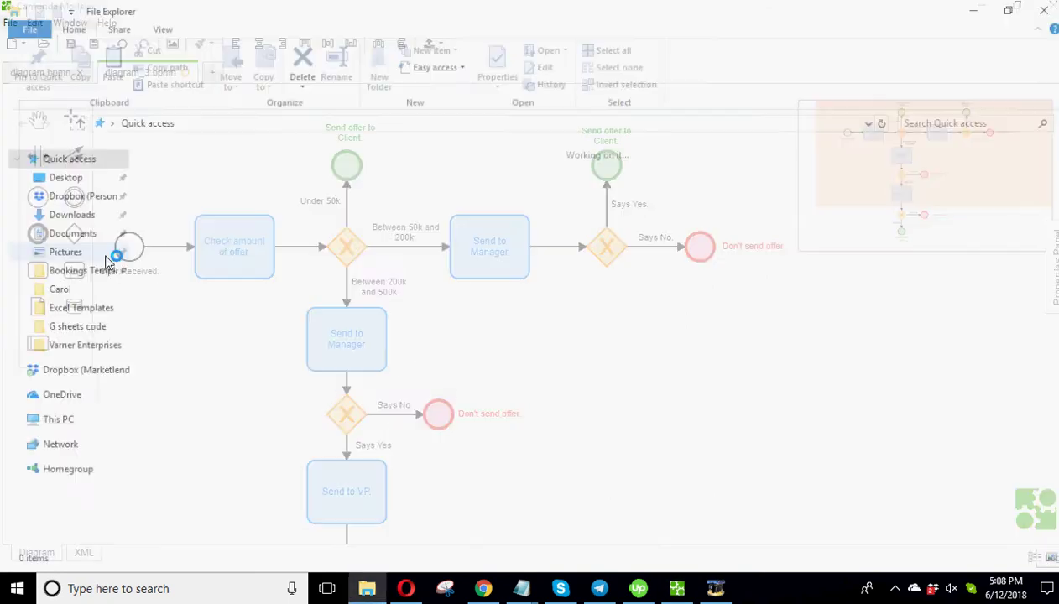
# View diagram_3.png from Downloads in Paint 3D, then return to Camunda Modeler
pyautogui.click(60, 216)
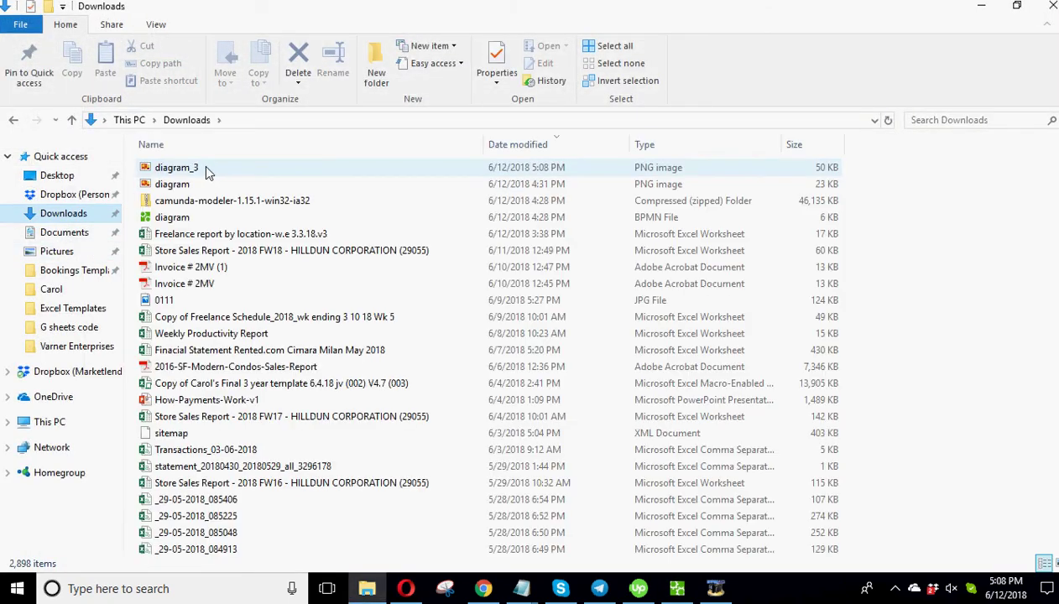
pyautogui.doubleClick(202, 169)
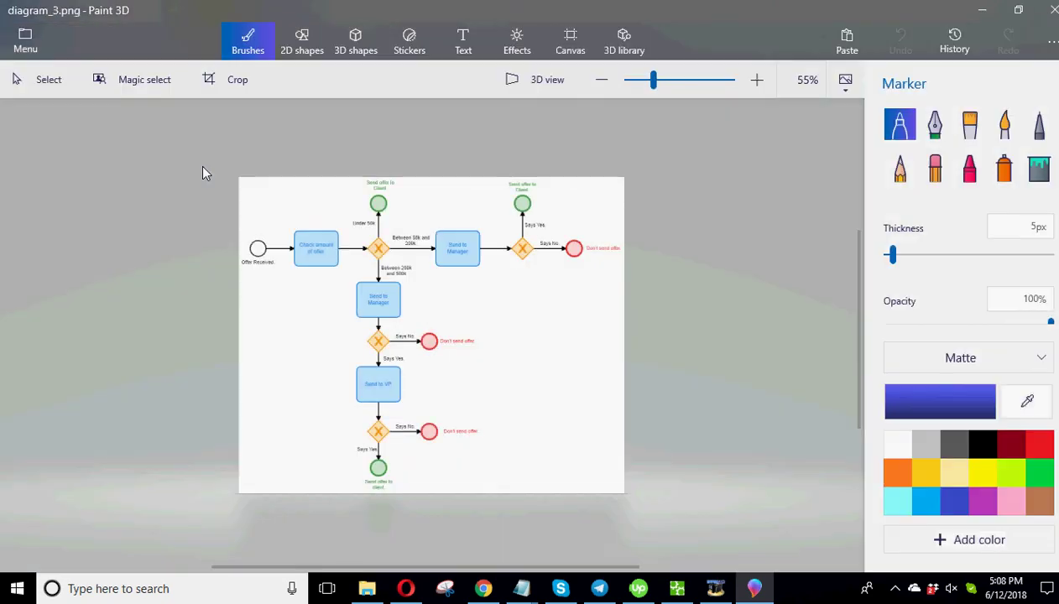
pyautogui.scroll(2, 434, 311)
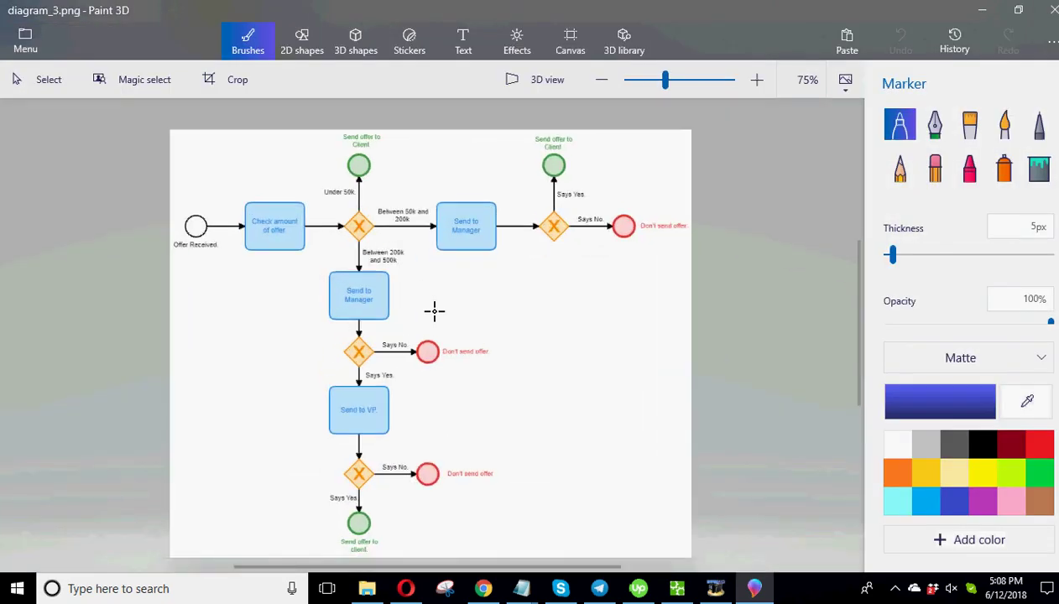
pyautogui.scroll(1, 437, 402)
pyautogui.scroll(-1, 437, 402)
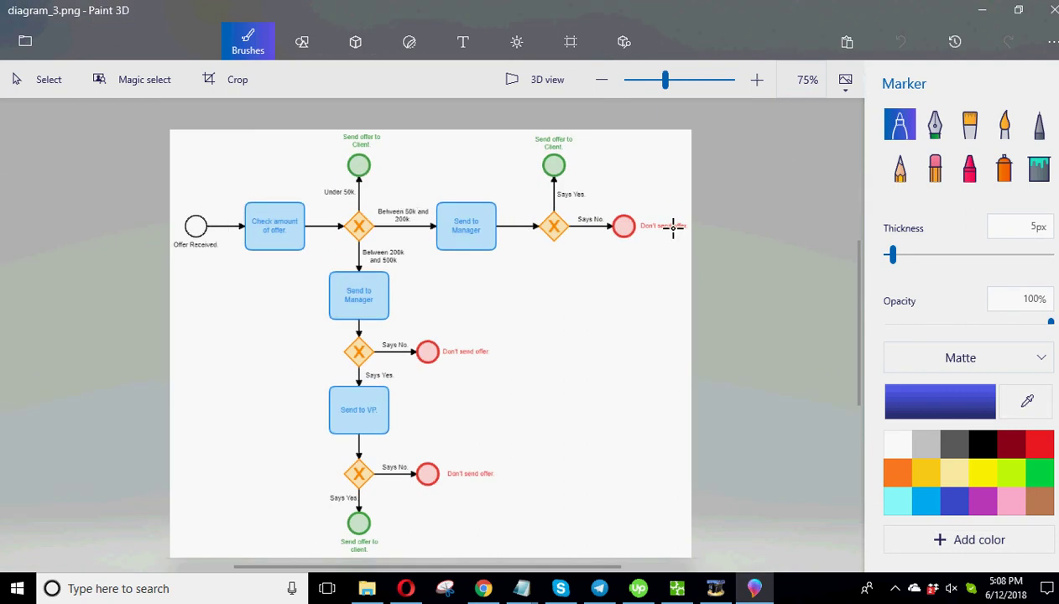
pyautogui.click(679, 588)
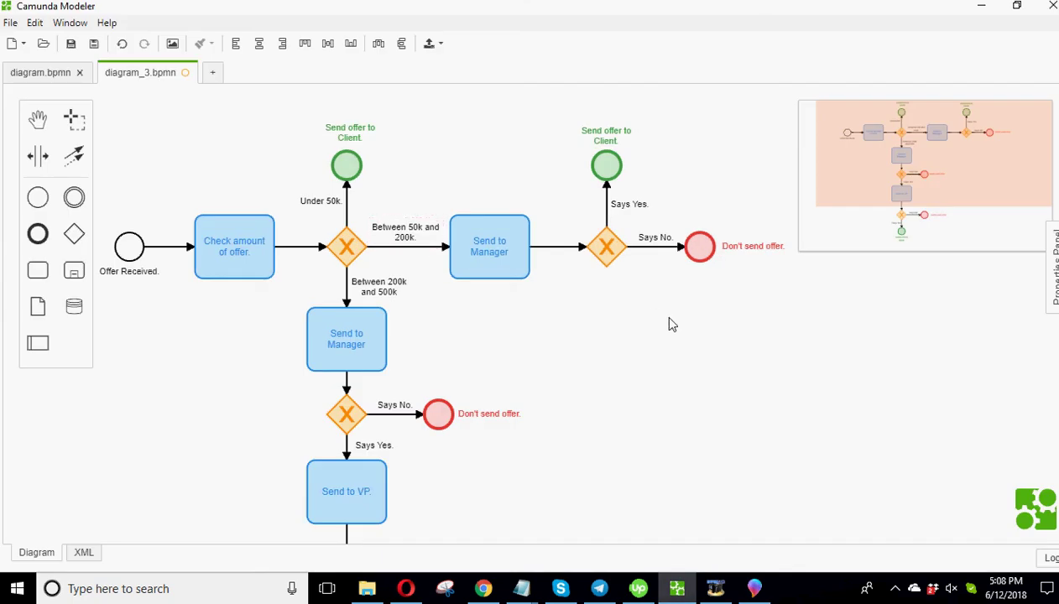
# Bring Opera forward and open smarthelping.com's Financial Models page
pyautogui.click(406, 589)
pyautogui.scroll(3, 446, 172)
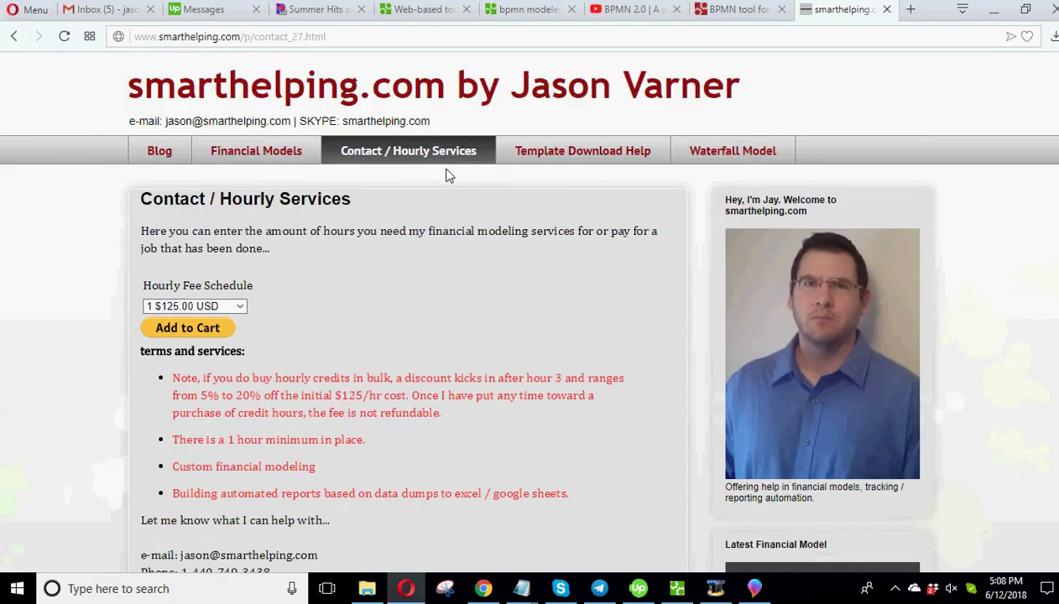
pyautogui.click(292, 196)
pyautogui.scroll(-4, 390, 359)
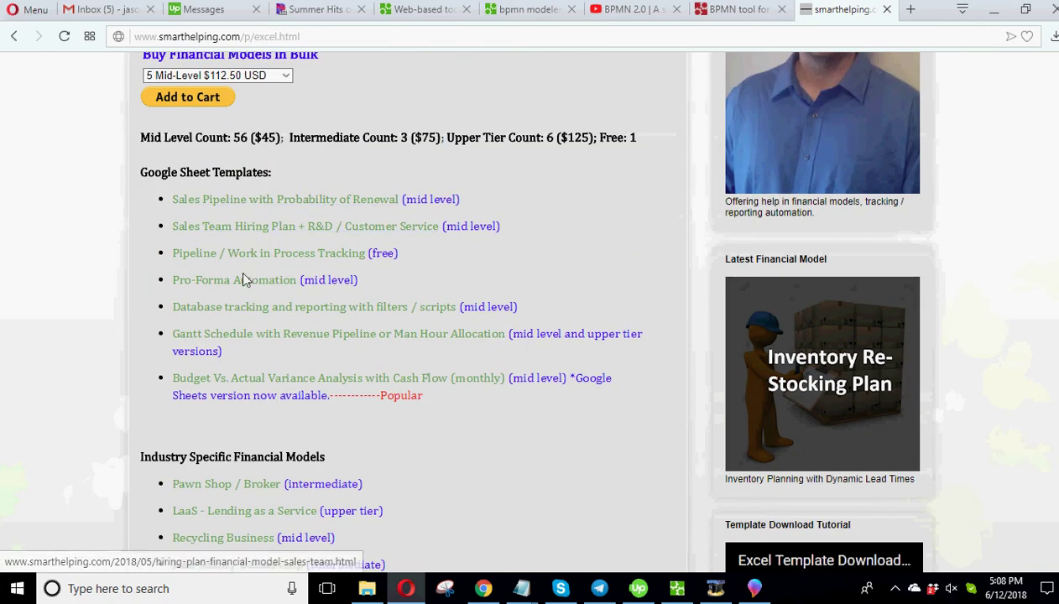
pyautogui.scroll(-2, 244, 297)
pyautogui.scroll(-1, 252, 302)
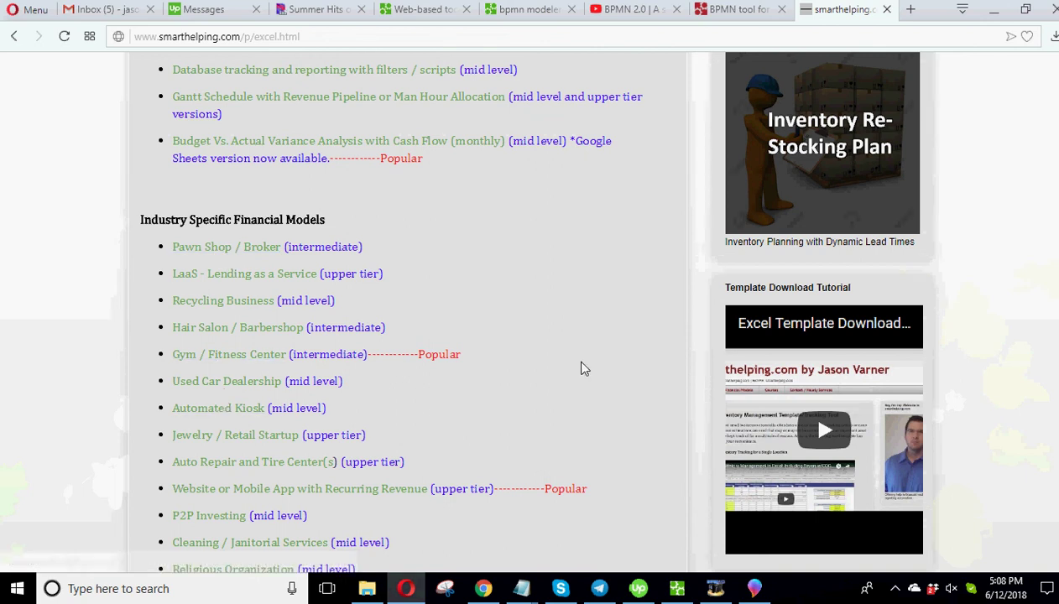
# Browse the Google Sheet templates and industry-specific financial model listings with their pricing tiers
pyautogui.scroll(1, 556, 367)
pyautogui.scroll(-2, 556, 366)
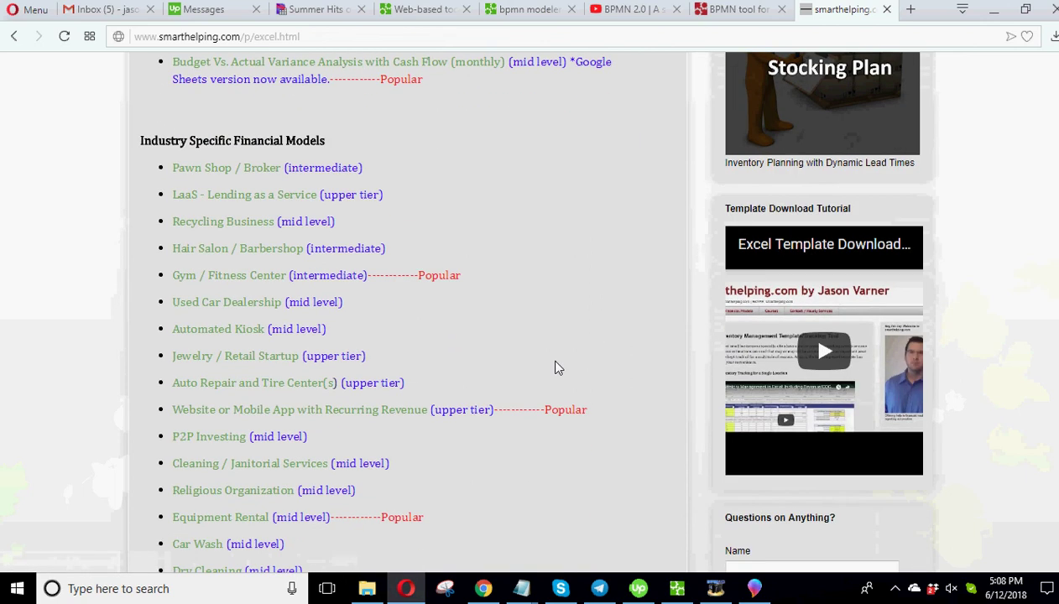
pyautogui.scroll(-3, 232, 276)
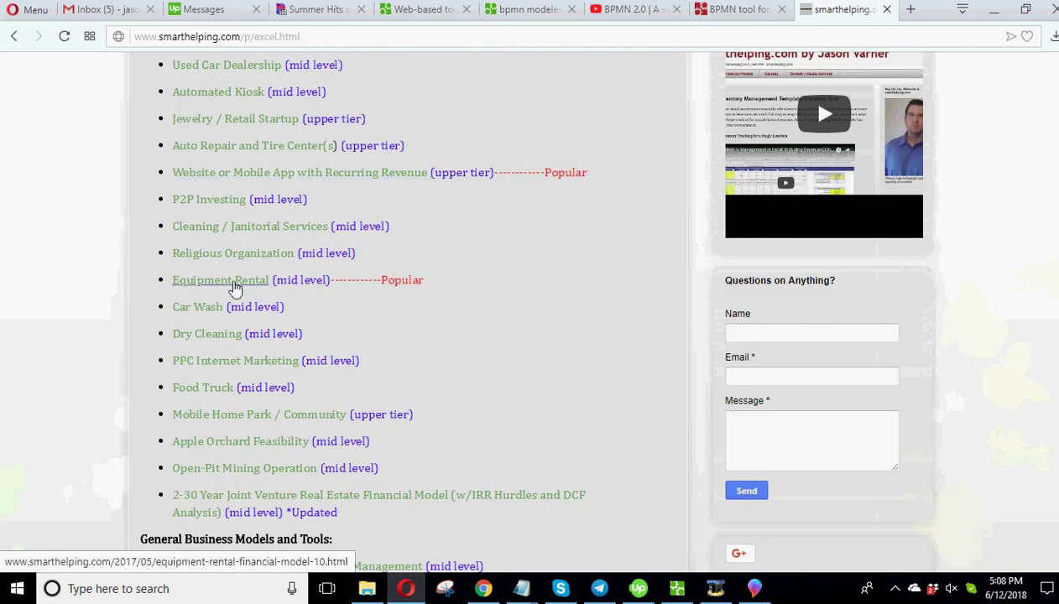
pyautogui.scroll(-6, 369, 314)
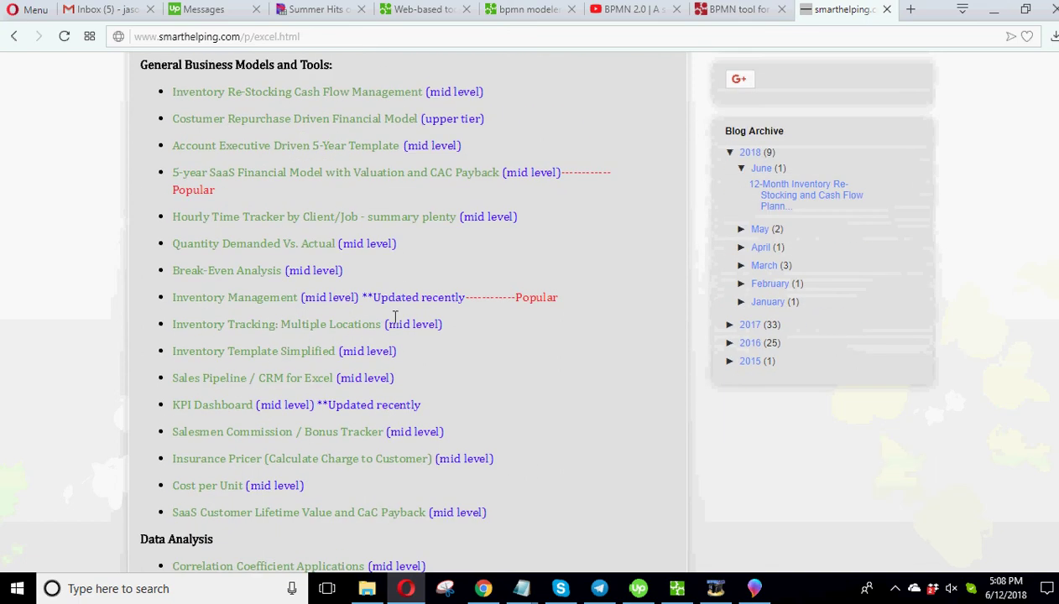
pyautogui.scroll(-1, 318, 304)
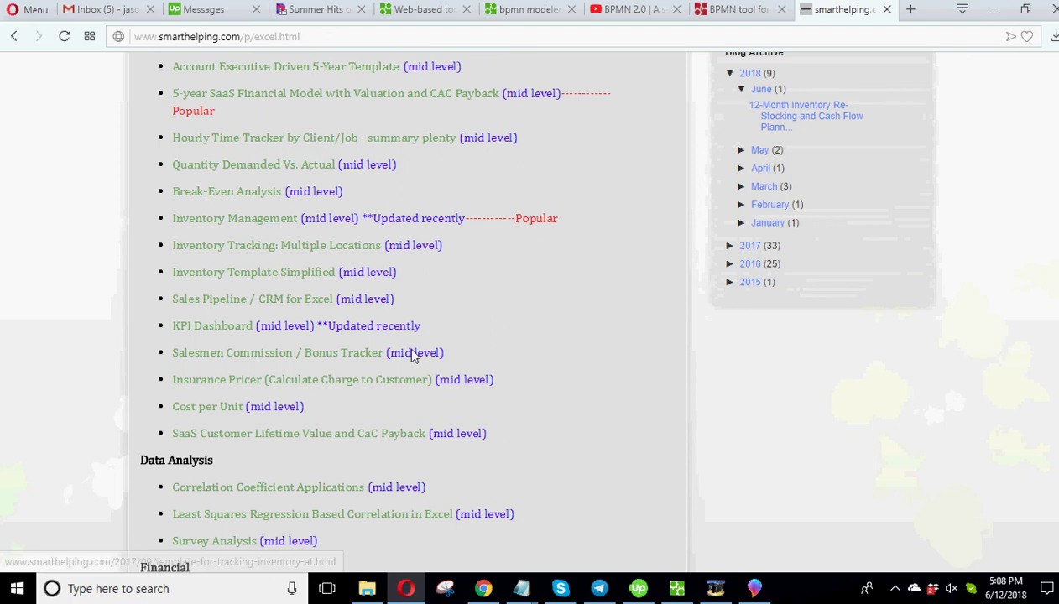
pyautogui.scroll(-3, 420, 357)
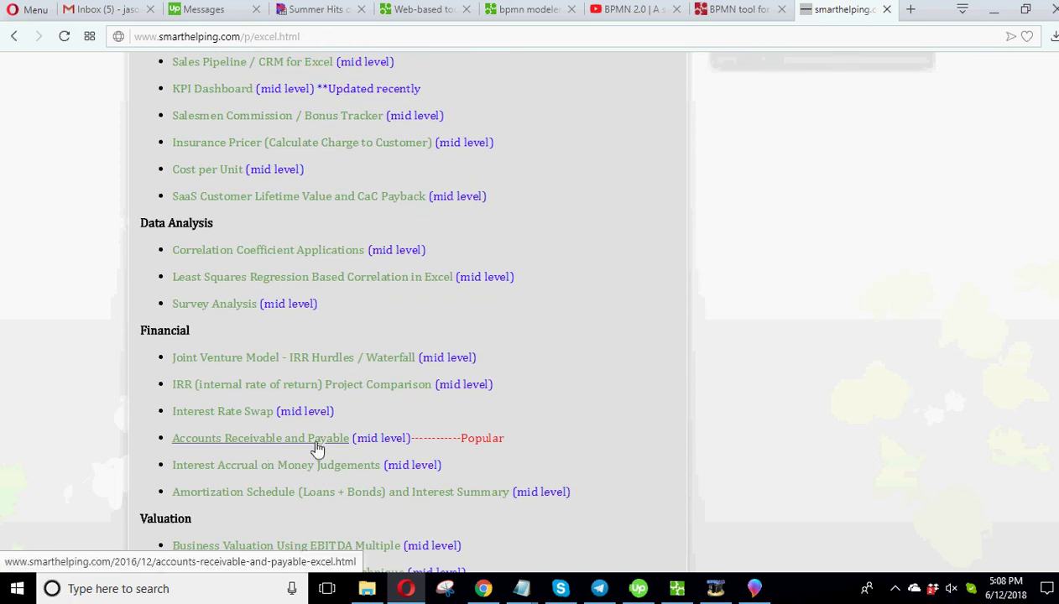
pyautogui.scroll(3, 246, 380)
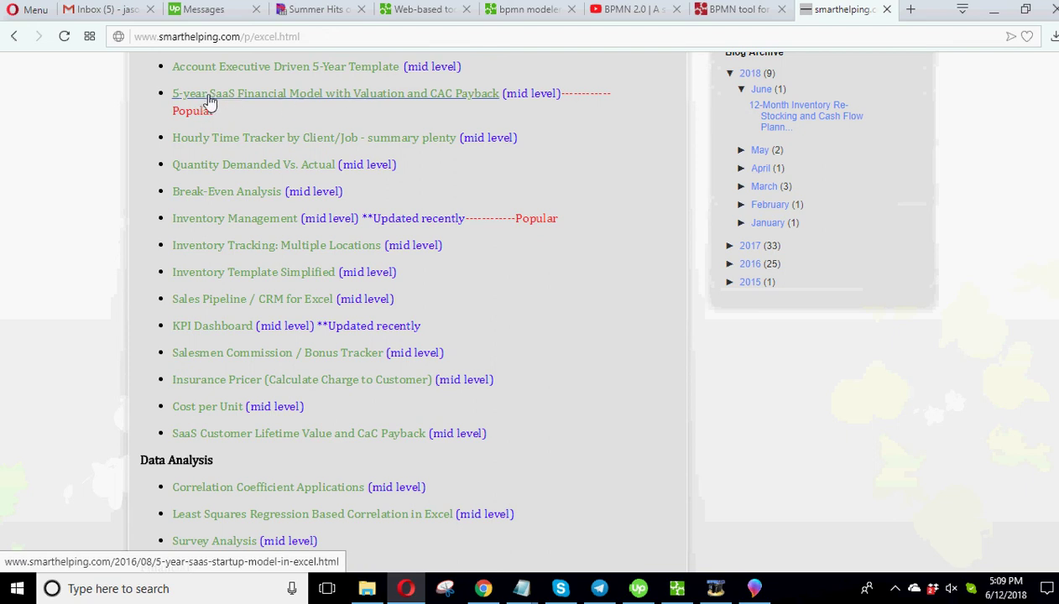
pyautogui.scroll(5, 260, 345)
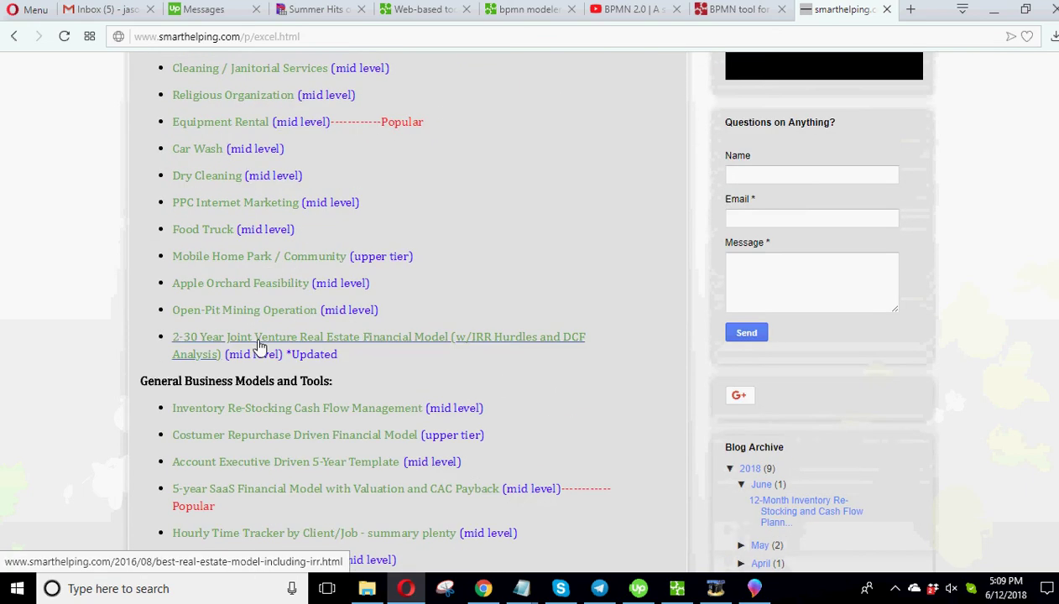
pyautogui.scroll(8, 260, 345)
pyautogui.scroll(1, 260, 345)
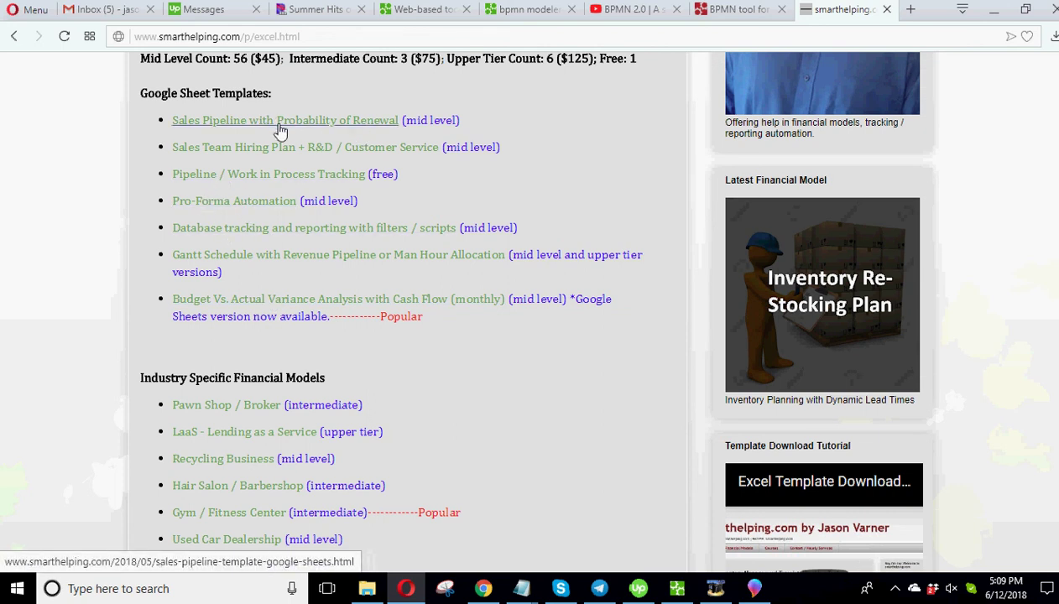
# Open the Pipeline / Work in Process Tracking post on smarthelping.com and skim it
pyautogui.click(248, 177)
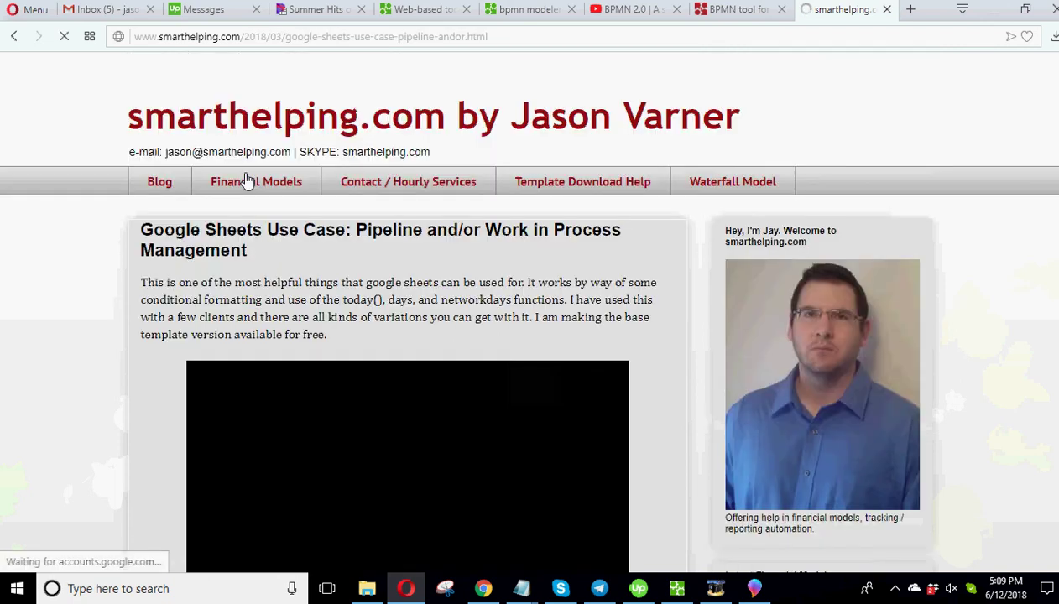
pyautogui.scroll(-1, 140, 377)
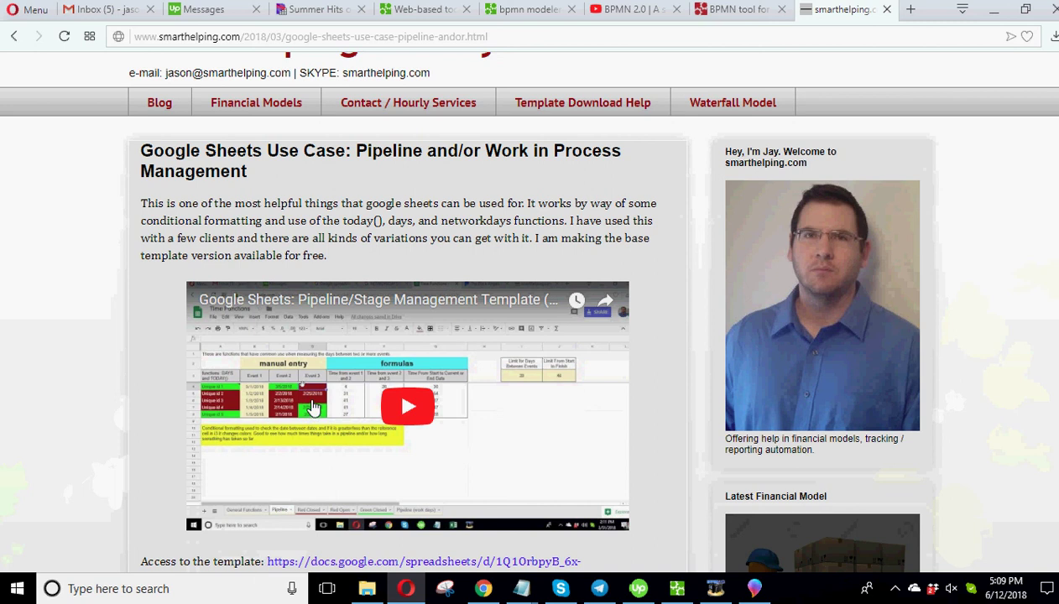
pyautogui.click(677, 589)
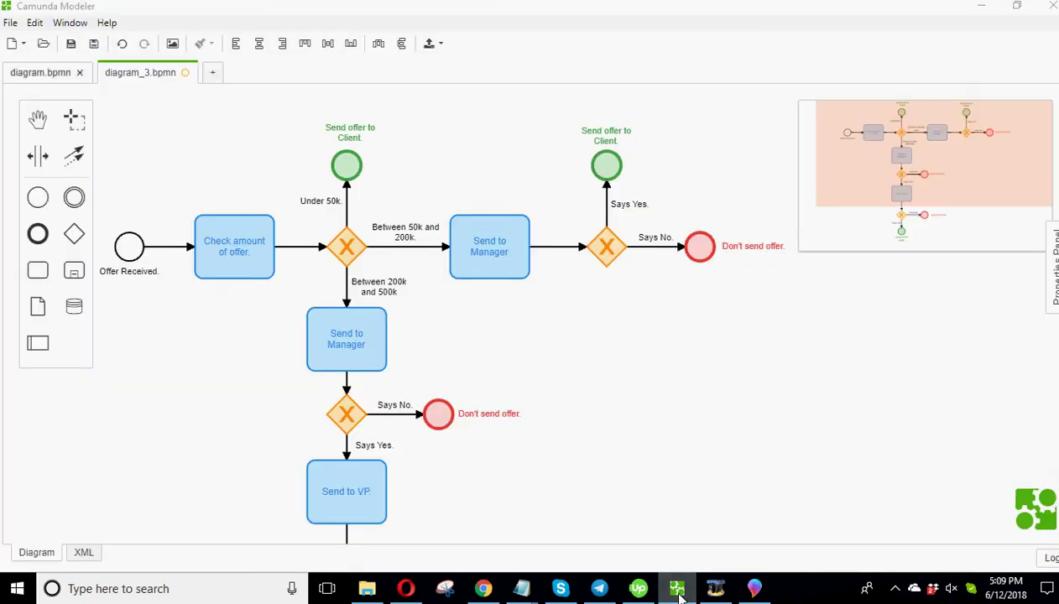
pyautogui.click(677, 589)
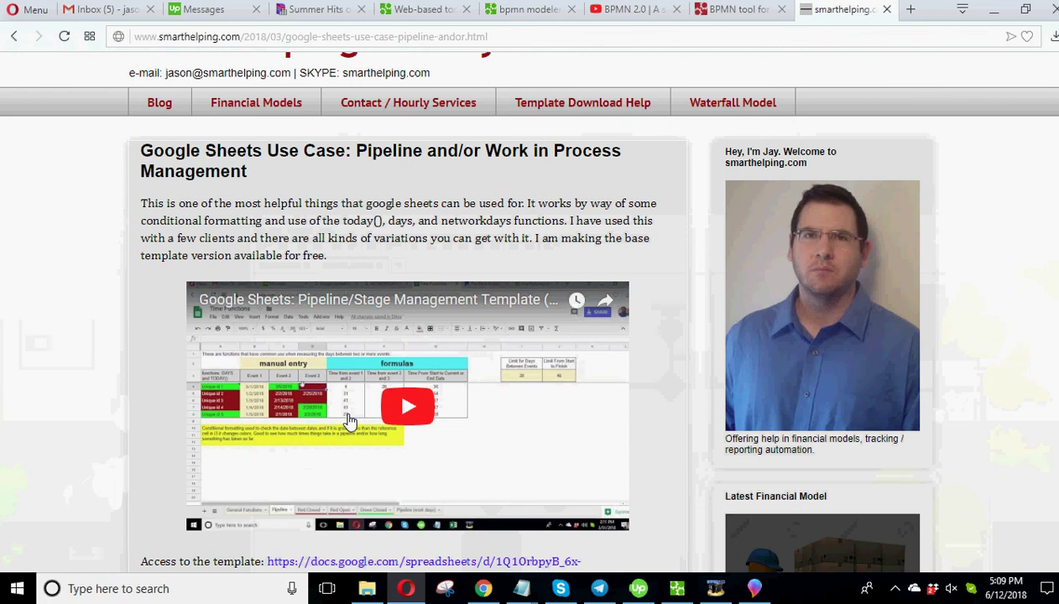
# Read through the post, then bring Camunda Modeler with diagram_3.bpmn back to the front
pyautogui.scroll(-4, 349, 419)
pyautogui.scroll(2, 353, 415)
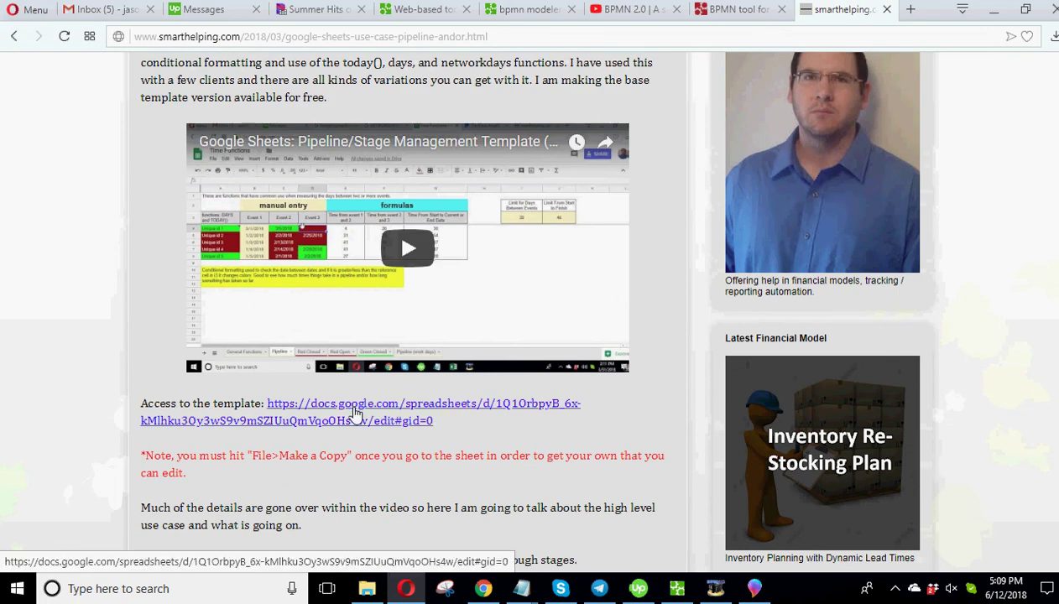
pyautogui.scroll(-3, 364, 445)
pyautogui.scroll(5, 365, 444)
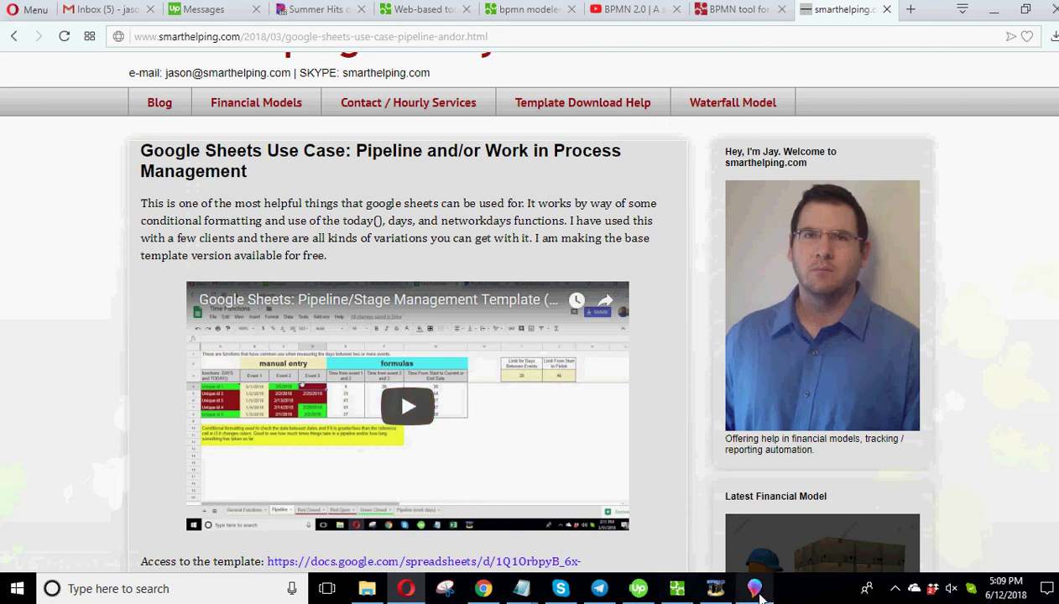
pyautogui.click(677, 588)
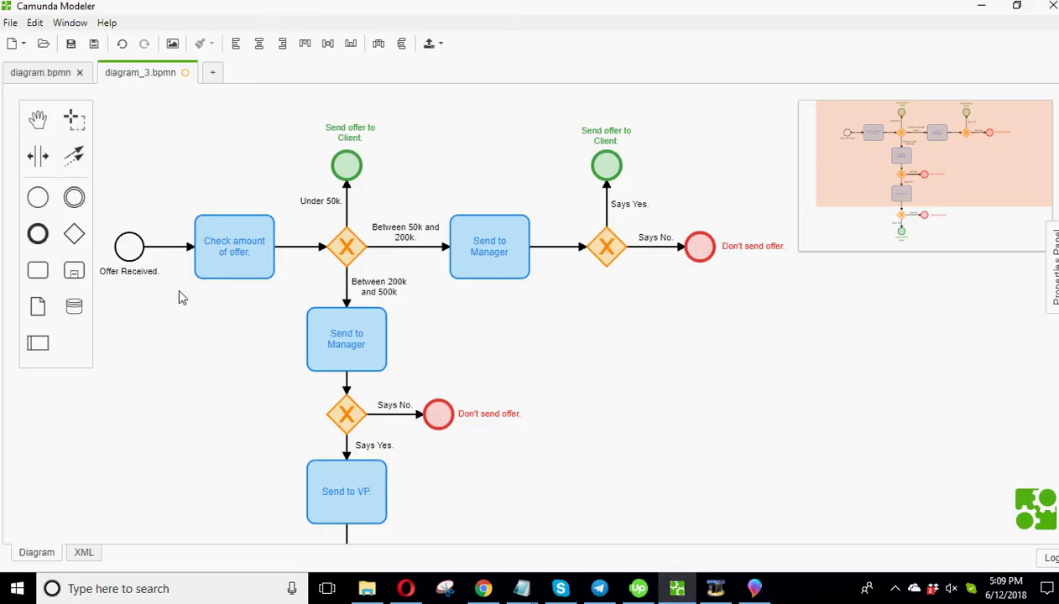